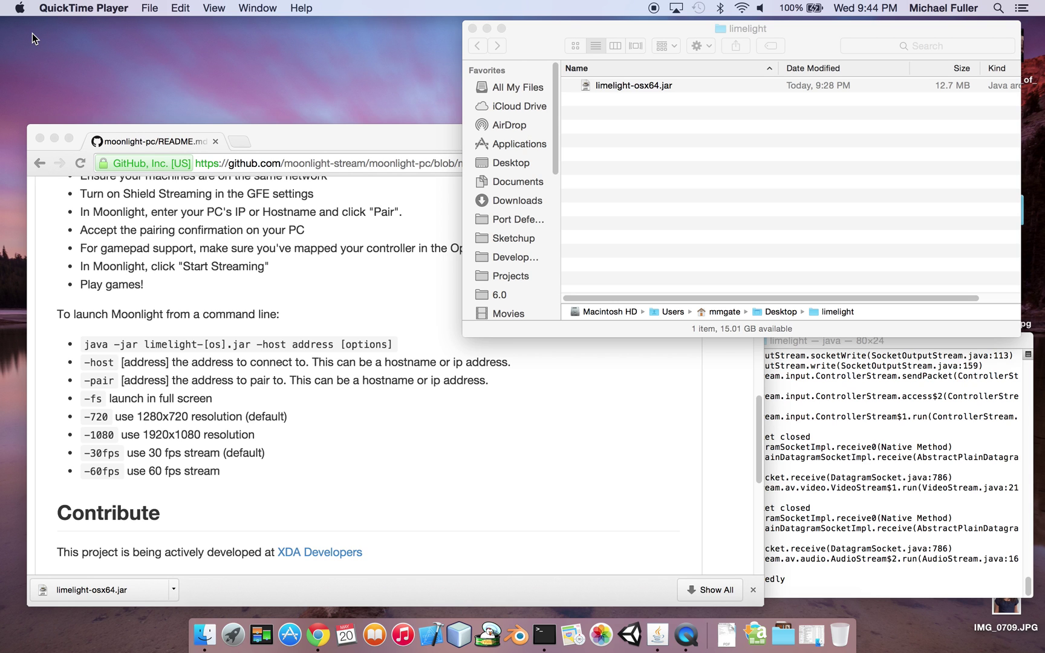
# Step: Bring Chrome forward and scroll through the moonlight-pc README.md on GitHub
pyautogui.click(207, 310)
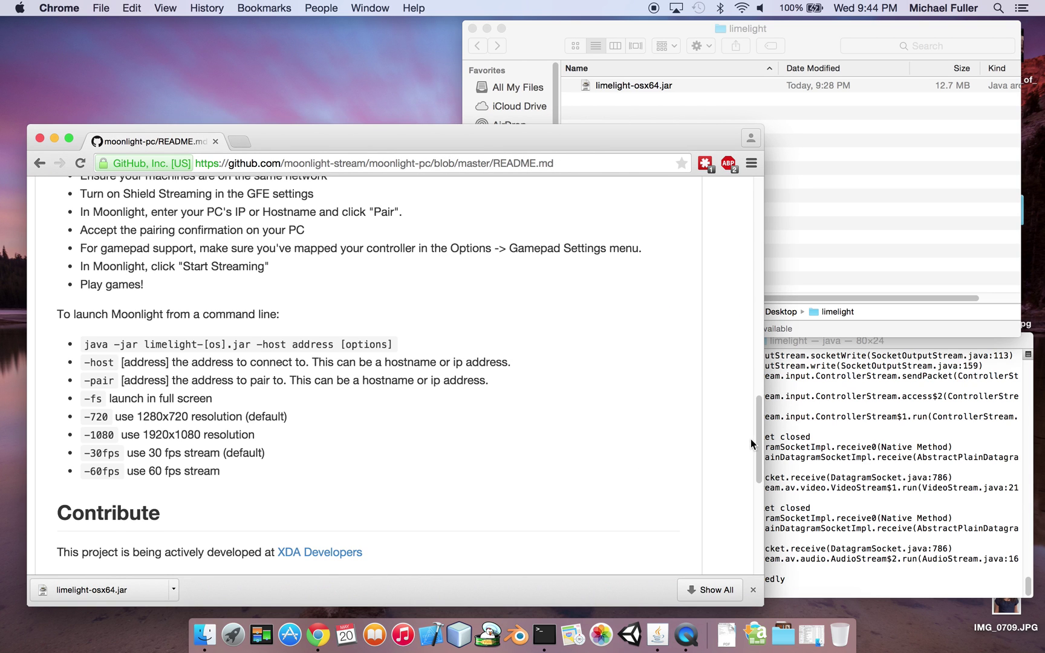
pyautogui.scroll(15, 748, 391)
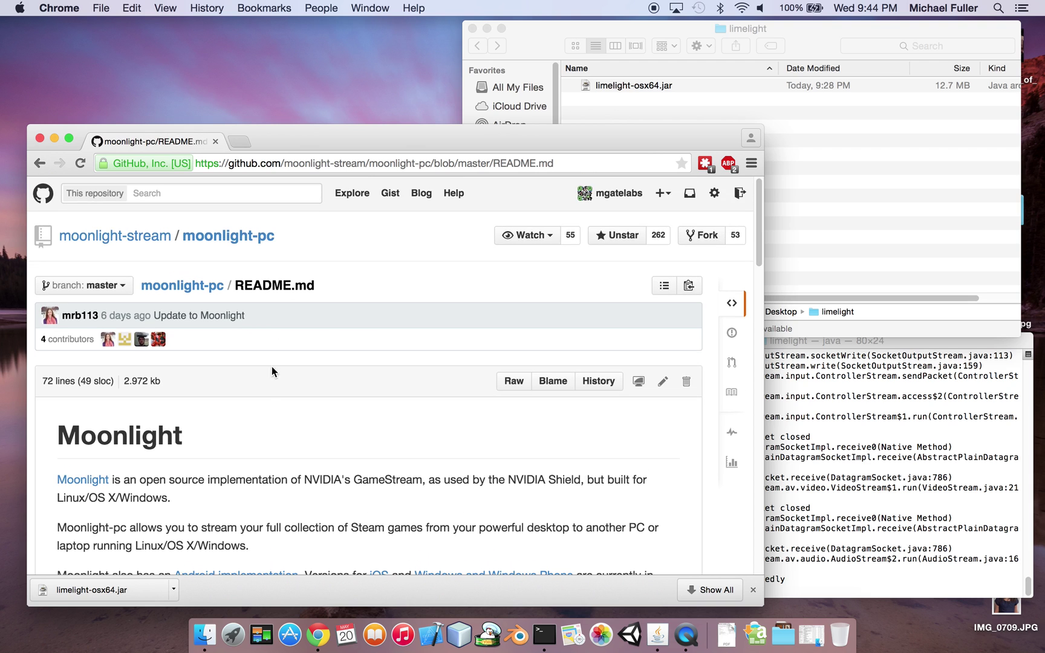
pyautogui.scroll(-9, 272, 367)
pyautogui.scroll(7, 217, 393)
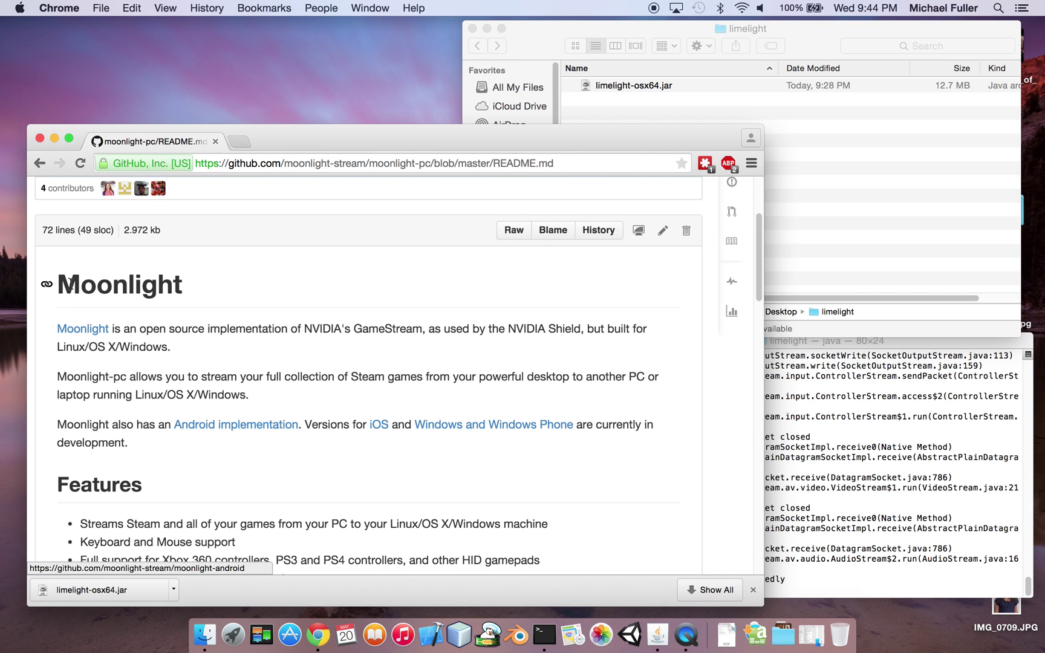
pyautogui.scroll(-4, 103, 339)
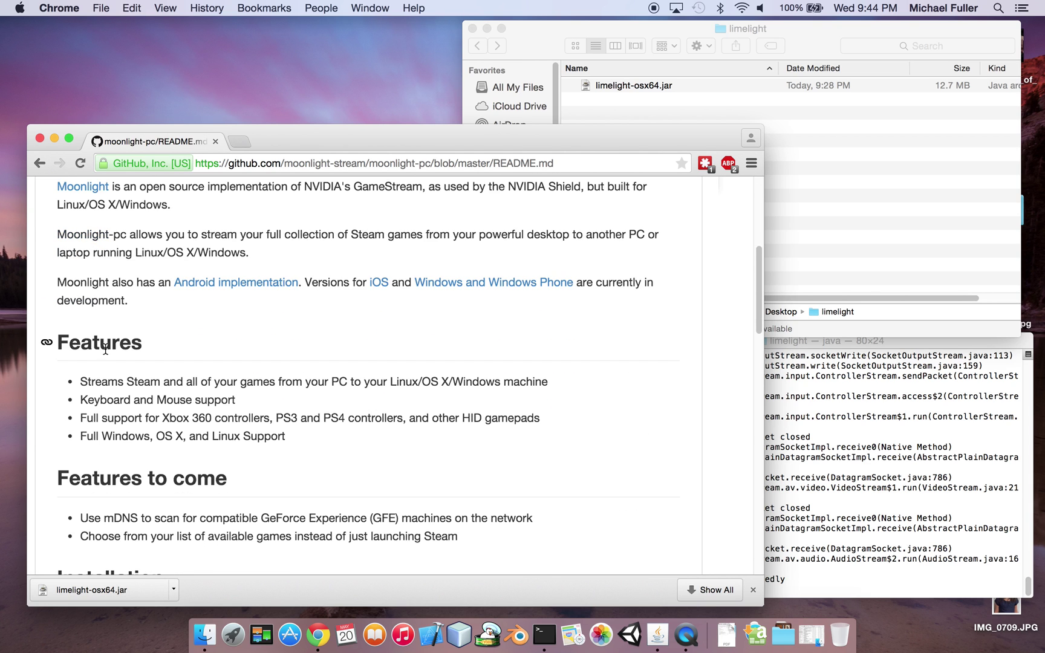
pyautogui.scroll(-5, 105, 350)
pyautogui.scroll(-3, 126, 355)
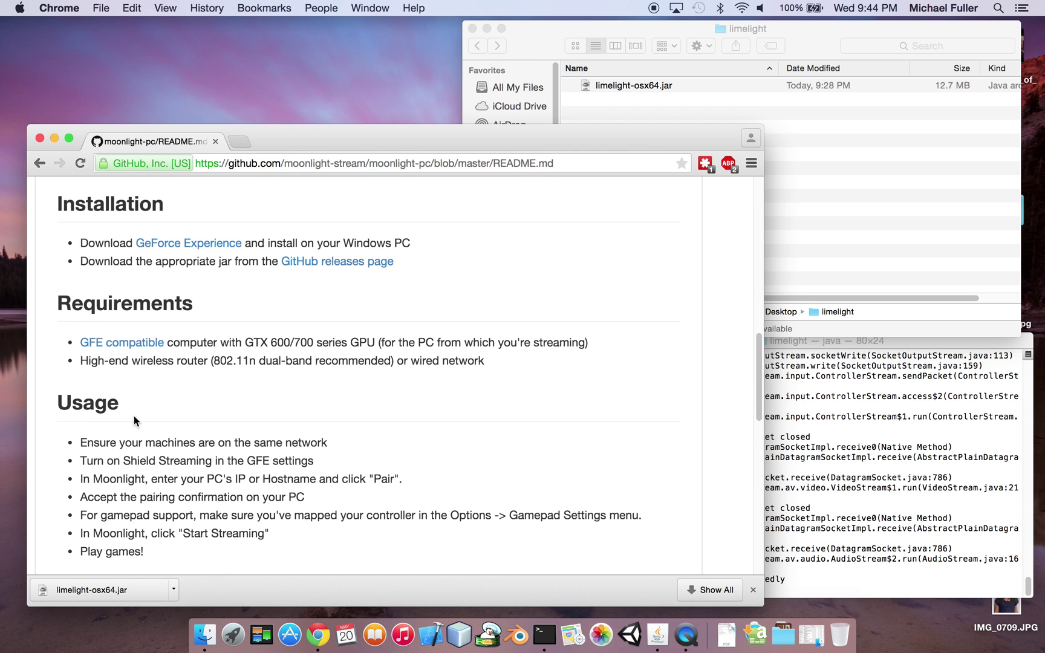
pyautogui.scroll(-10, 134, 415)
# Step: Open the project website from the README and scroll down to Download Moonlight
pyautogui.click(143, 409)
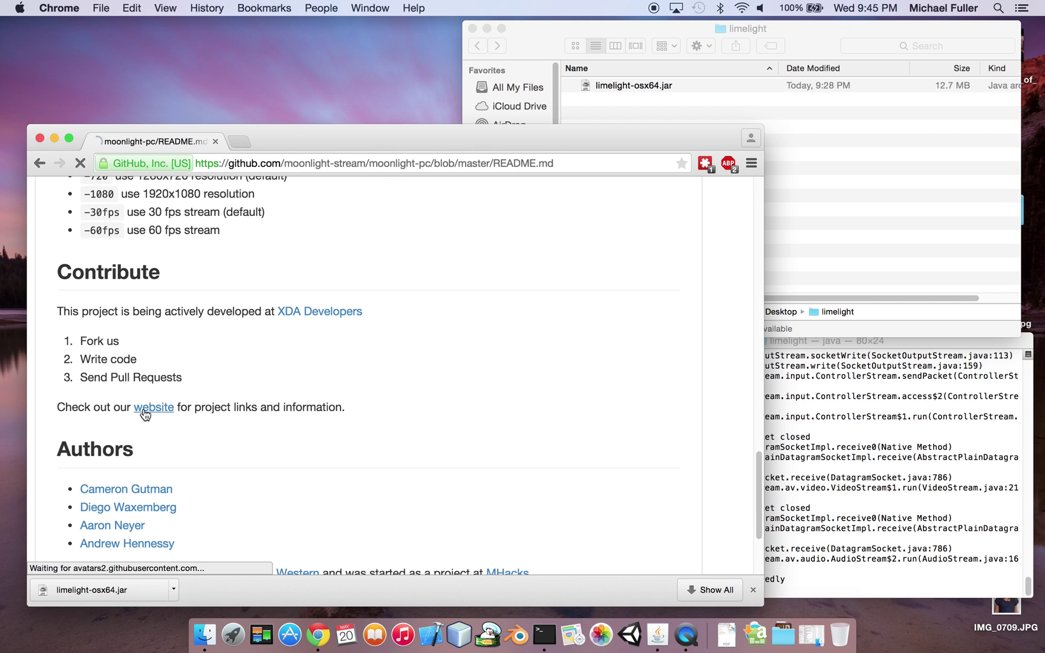
pyautogui.scroll(-5, 134, 412)
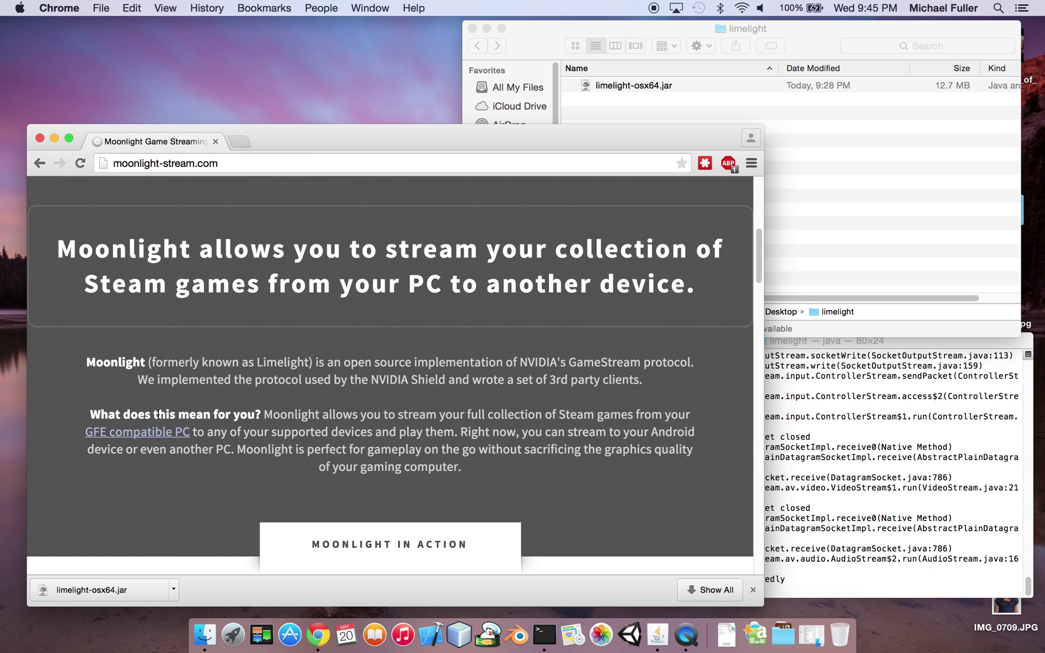
pyautogui.scroll(-10, 163, 410)
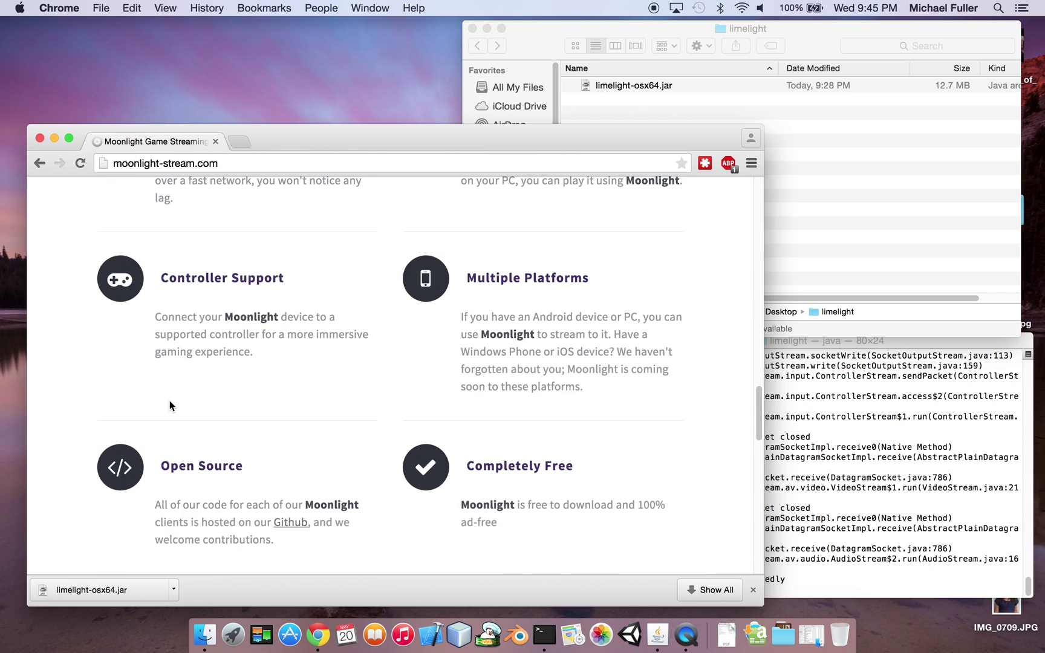
pyautogui.scroll(-10, 187, 402)
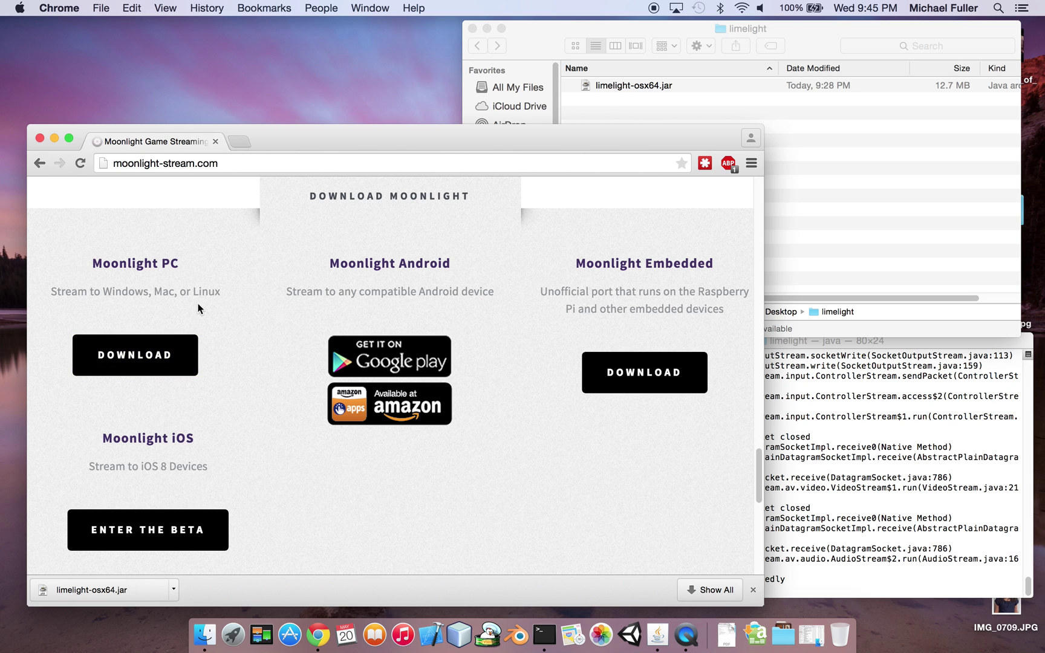
# Step: Open the Moonlight PC download and scroll to the releases' Downloads list of jars
pyautogui.click(149, 355)
pyautogui.scroll(-10, 182, 375)
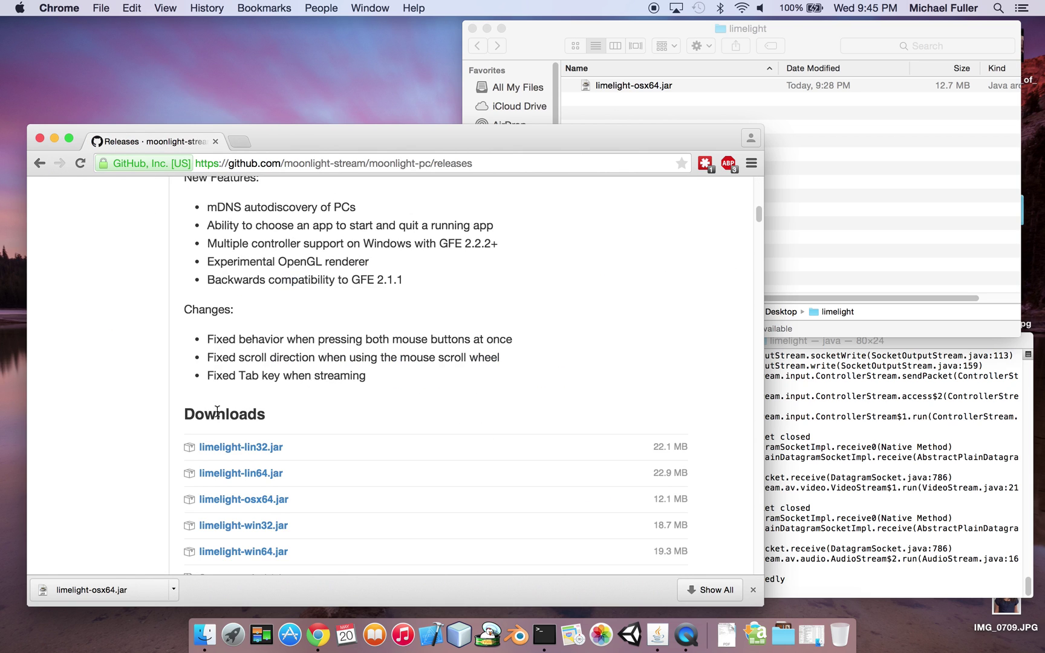
pyautogui.scroll(-5, 217, 410)
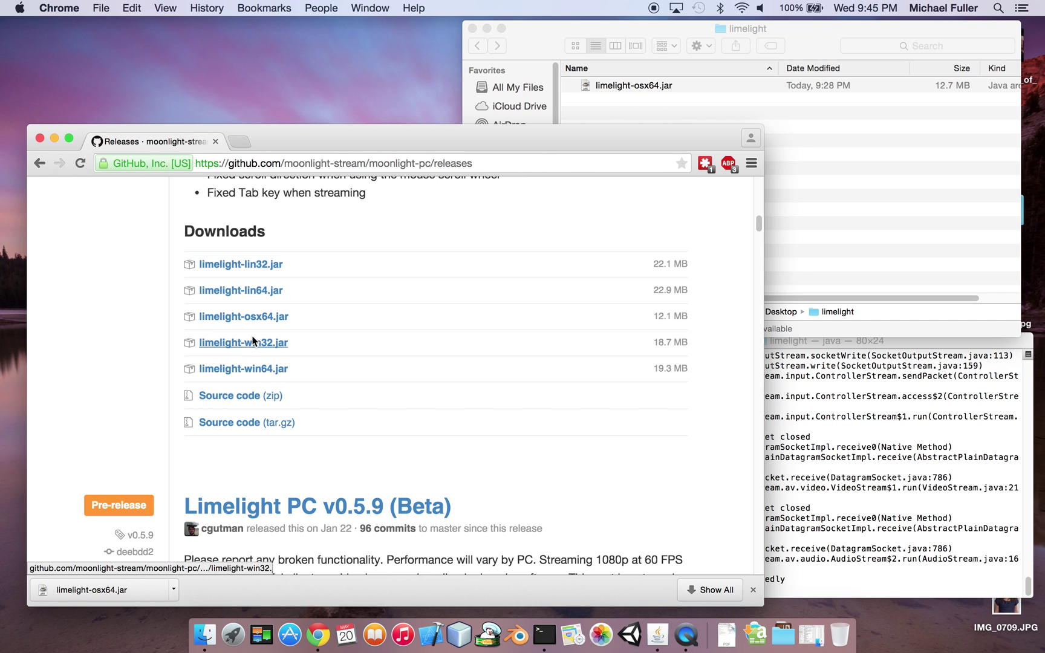
# Step: Return to the README's command-line launch options and bring the Desktop limelight folder forward
pyautogui.click(38, 163)
pyautogui.click(38, 164)
pyautogui.click(38, 163)
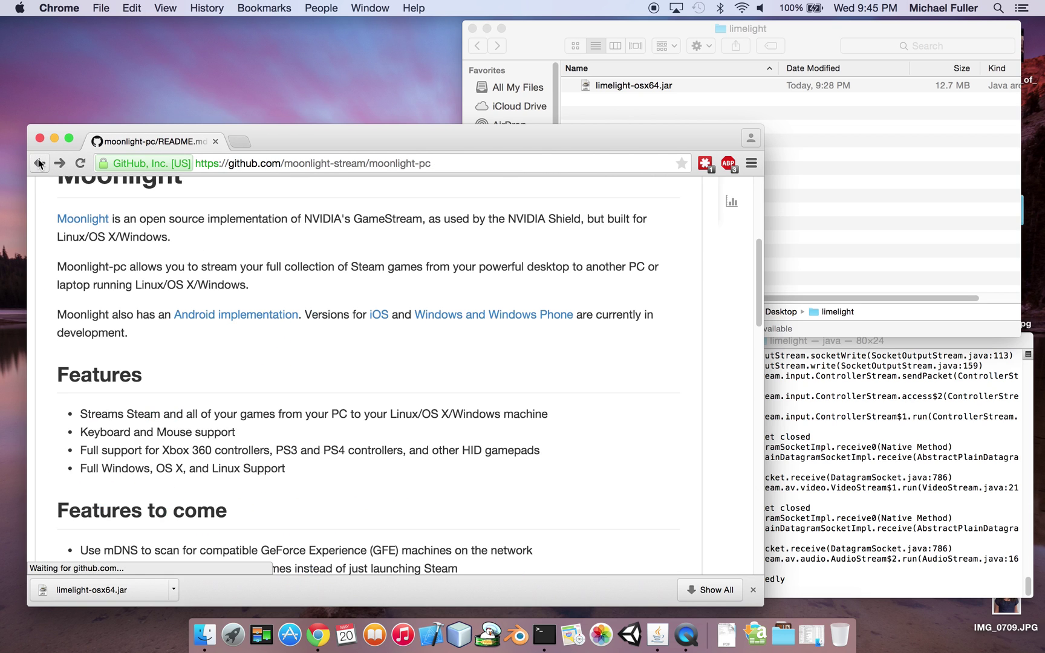
pyautogui.click(63, 164)
pyautogui.scroll(2, 163, 347)
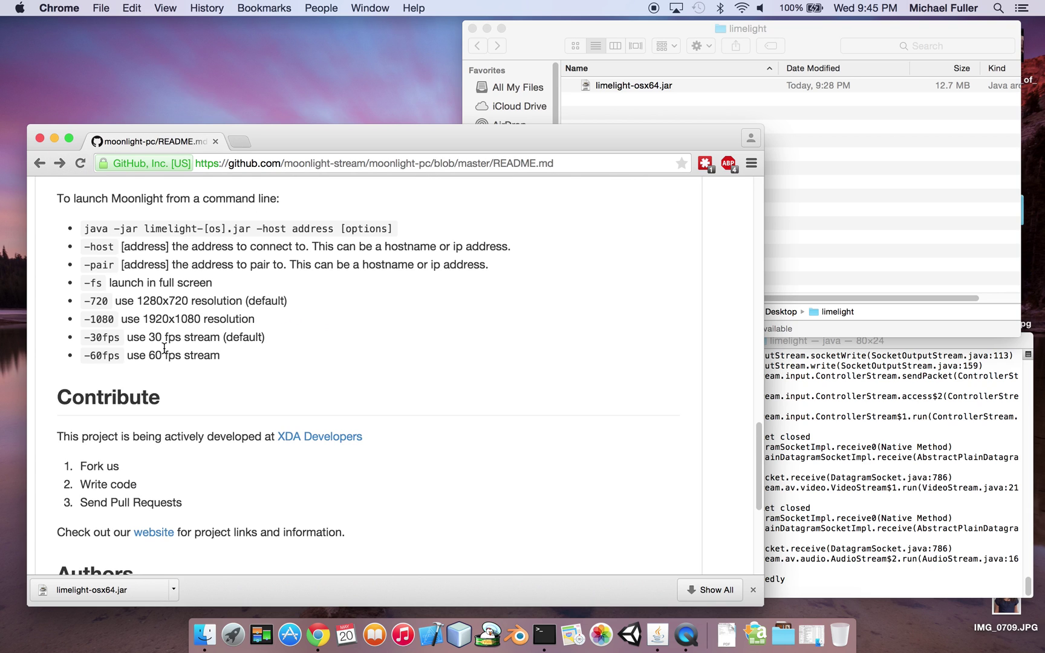
pyautogui.scroll(3, 163, 347)
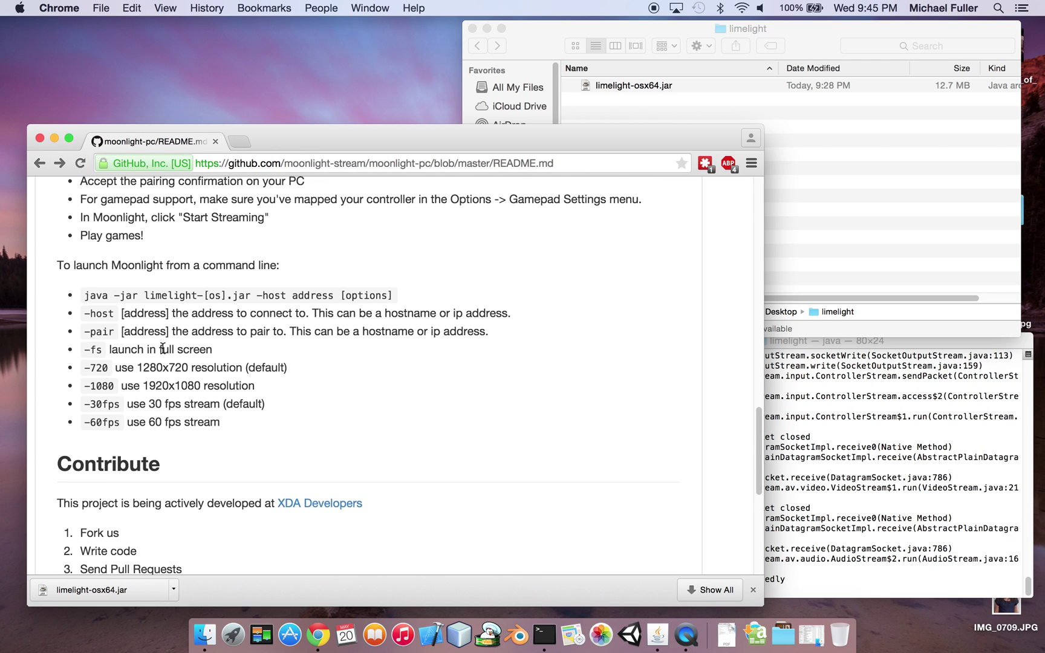
pyautogui.scroll(1, 163, 349)
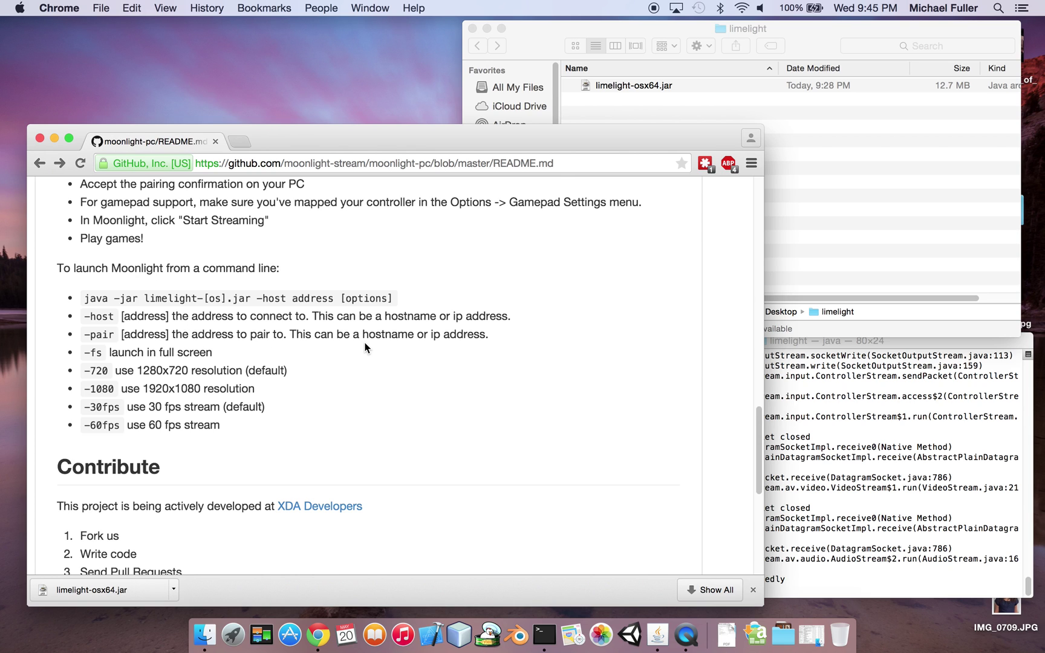
pyautogui.click(865, 150)
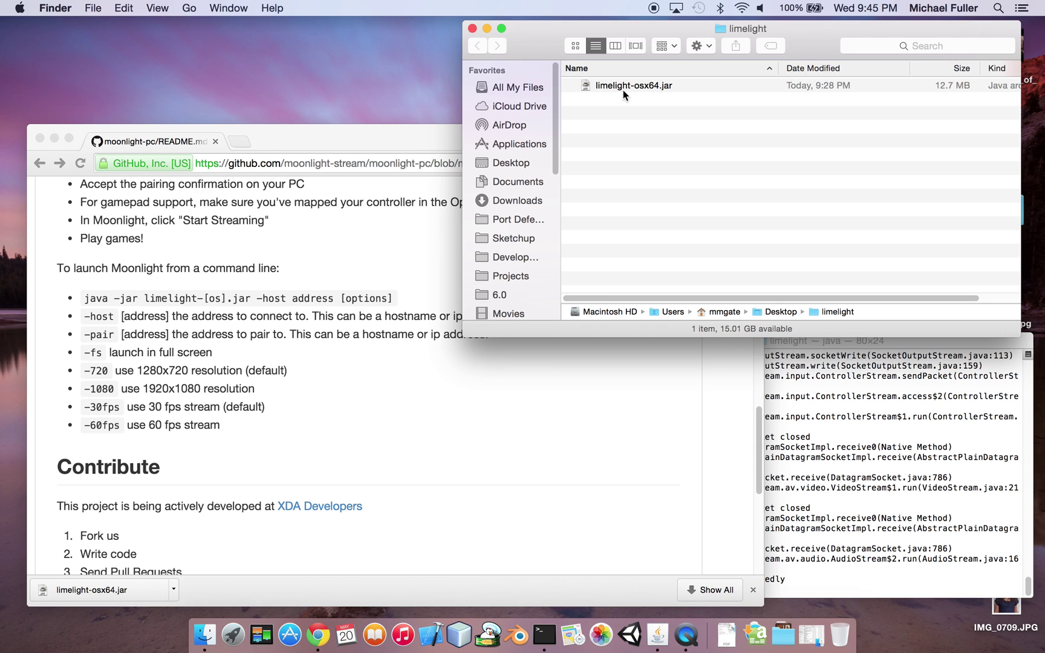
# Step: Suspend the running Moonlight java client in Terminal with Ctrl+Z
pyautogui.click(840, 418)
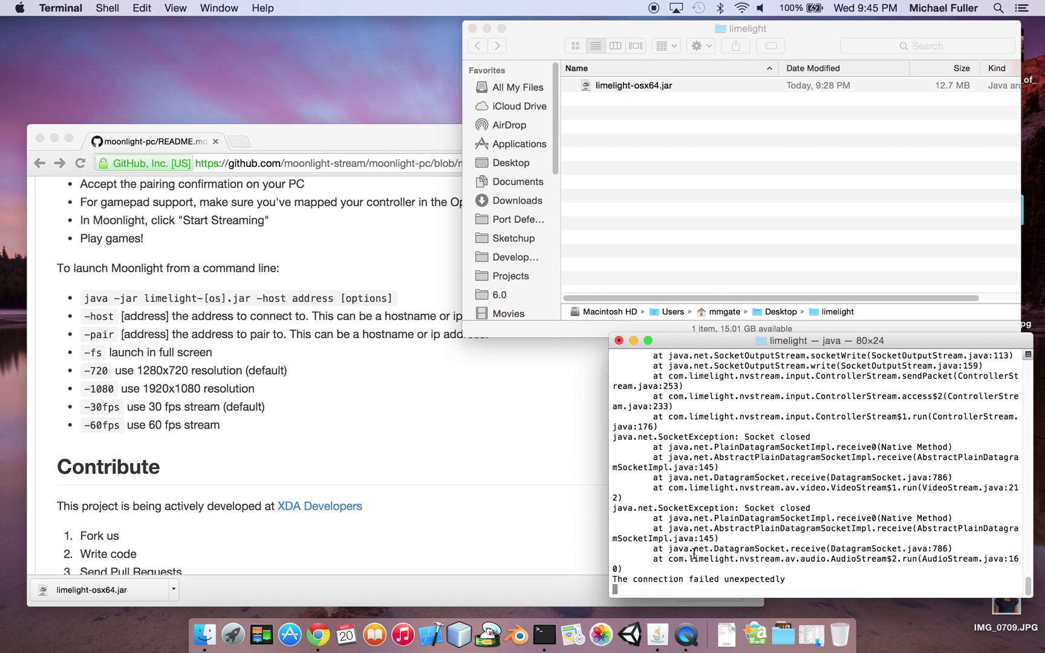
pyautogui.press('Return')
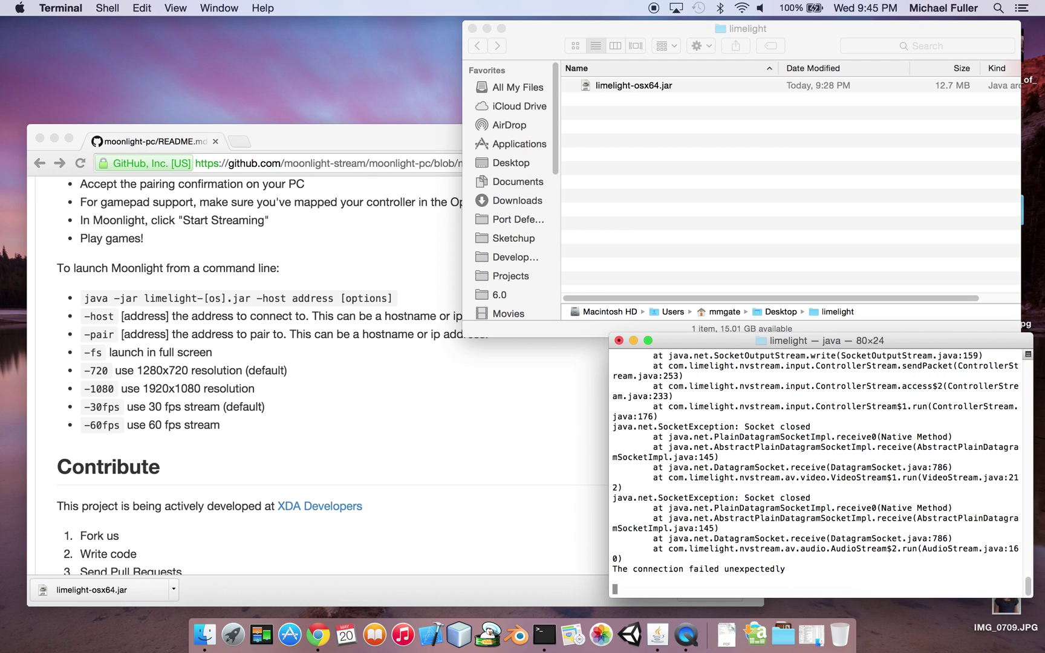
pyautogui.hotkey('ctrl', 'z')
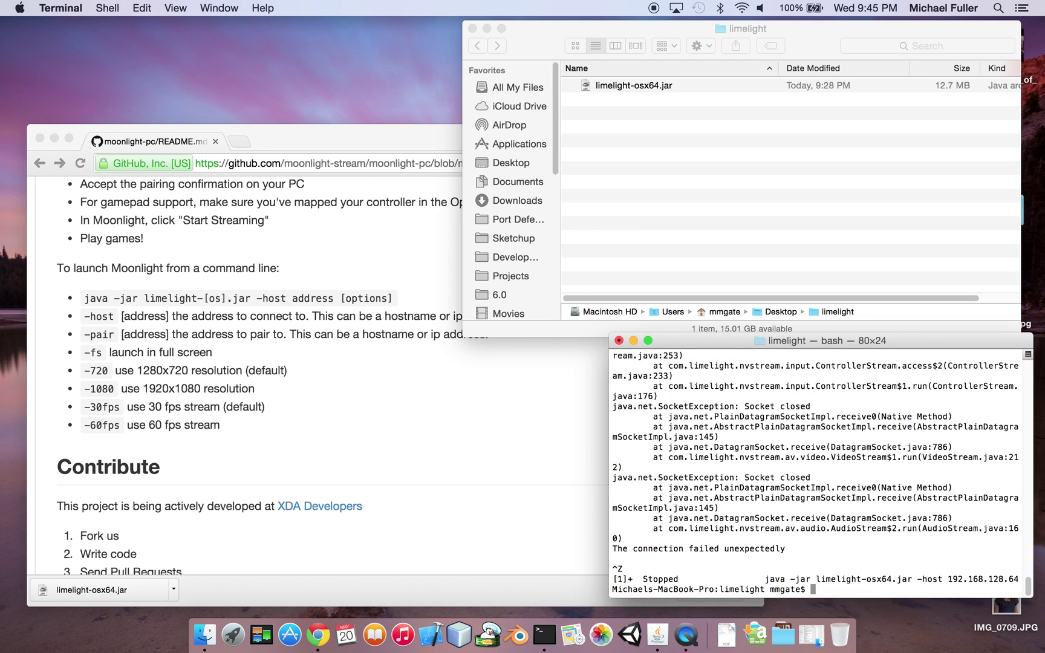
pyautogui.press('Return')
pyautogui.press('Return')
# Step: Run pwd to confirm the limelight folder and recall the java -jar limelight-osx64.jar -pair 192.168.128.64 command
pyautogui.write('pwd')
pyautogui.press('Return')
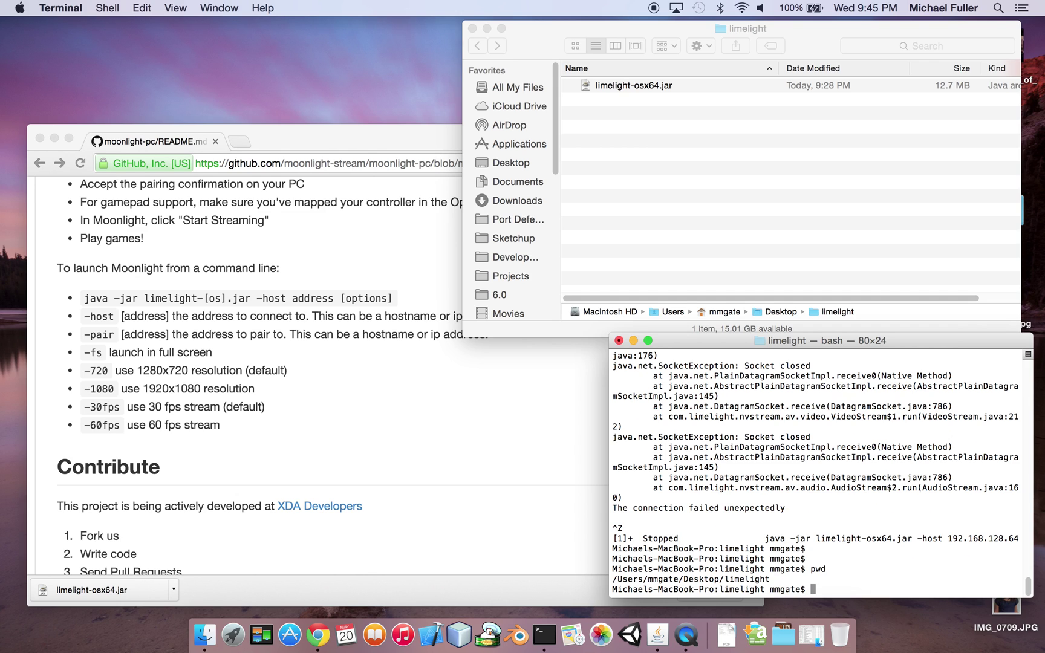
pyautogui.press('Up')
pyautogui.press('Up')
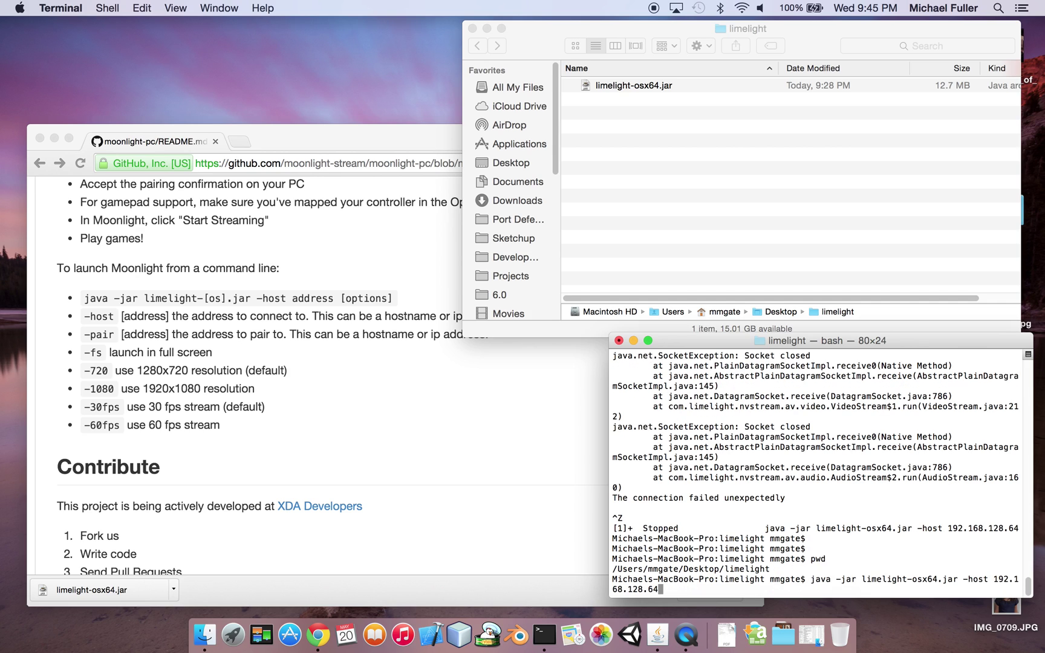
pyautogui.press('Up')
pyautogui.click(102, 302)
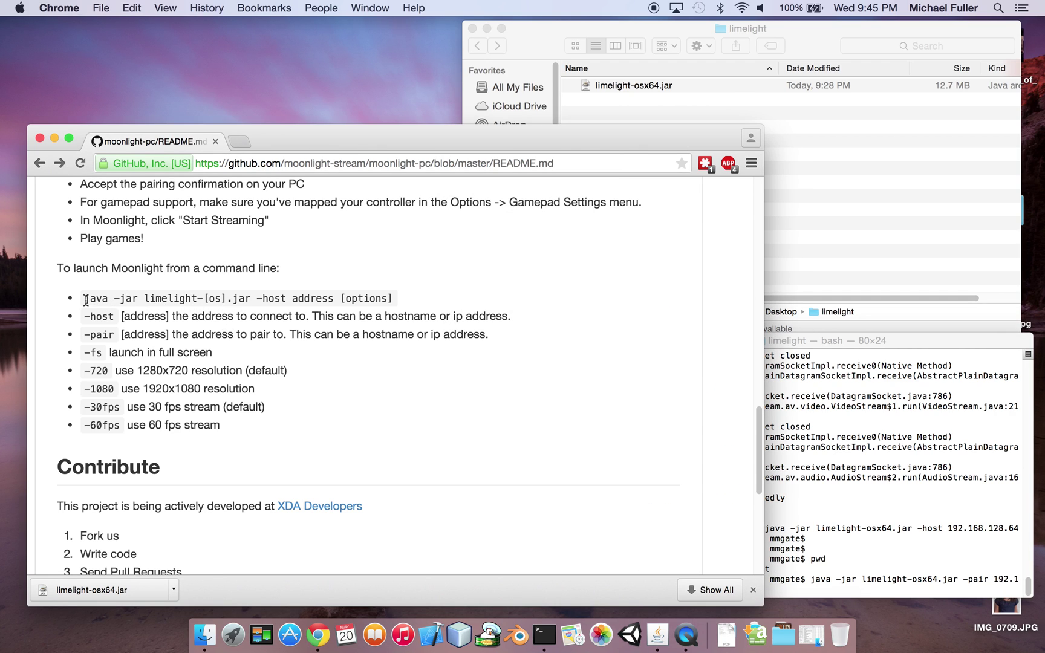
pyautogui.moveTo(86, 300); pyautogui.dragTo(250, 301)
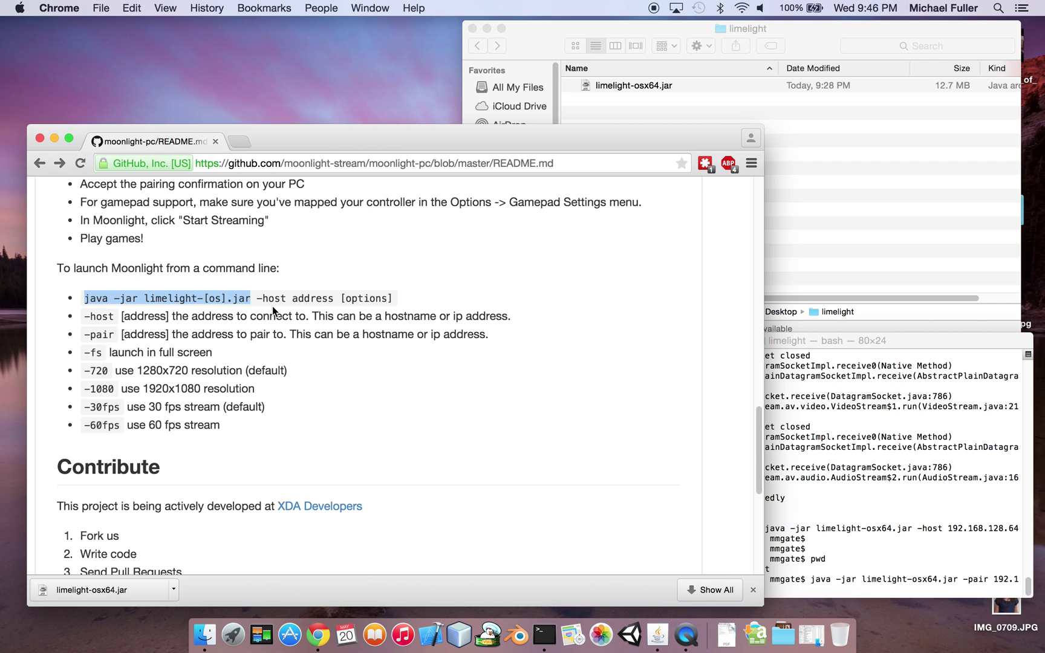
pyautogui.click(860, 331)
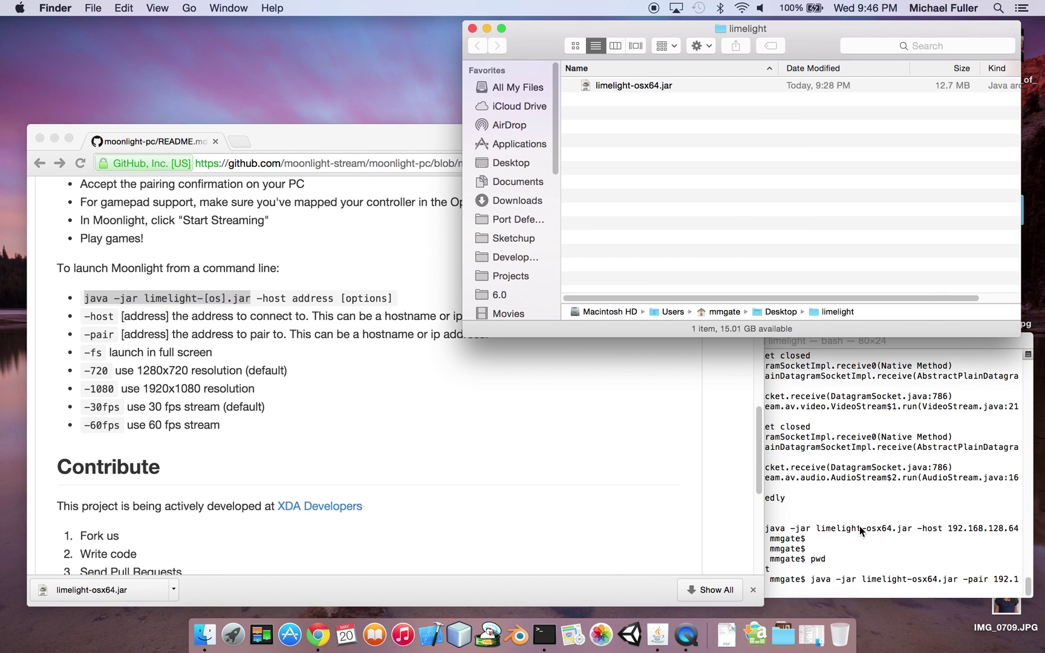
pyautogui.click(860, 526)
pyautogui.click(75, 329)
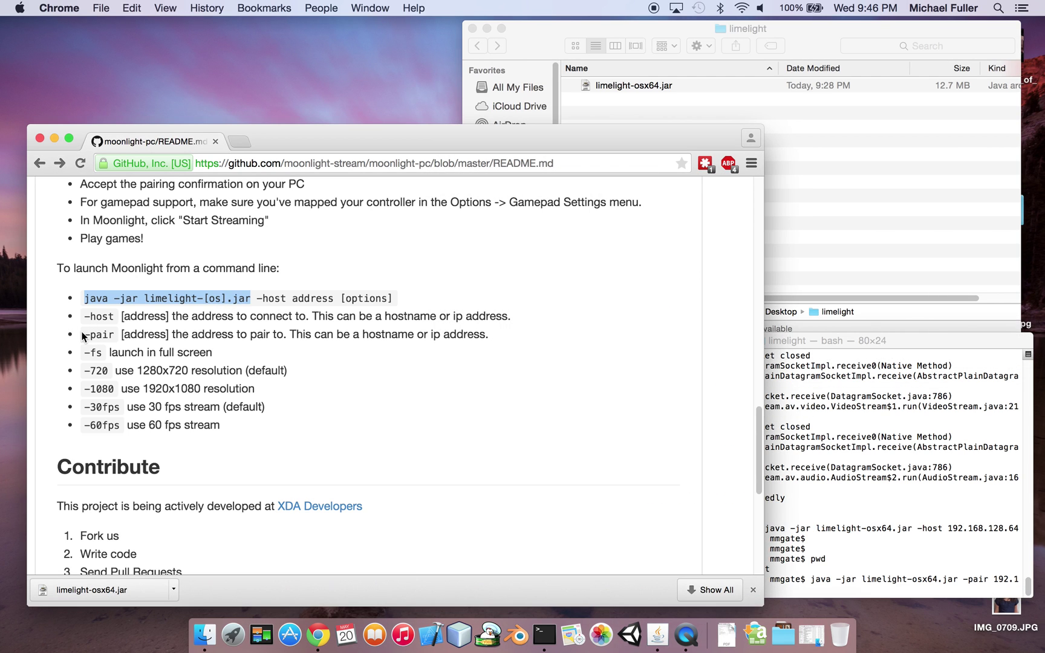
pyautogui.moveTo(84, 334); pyautogui.dragTo(115, 335)
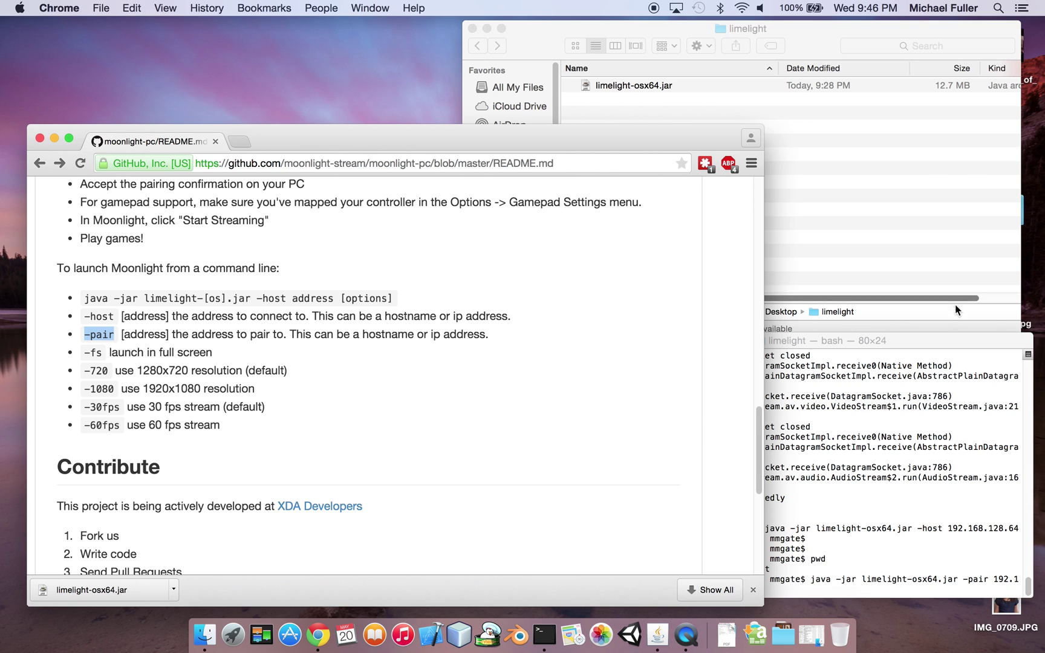
# Step: Widen the Terminal window to 104 columns so the 192.168.128.64 pairing command fits
pyautogui.click(987, 584)
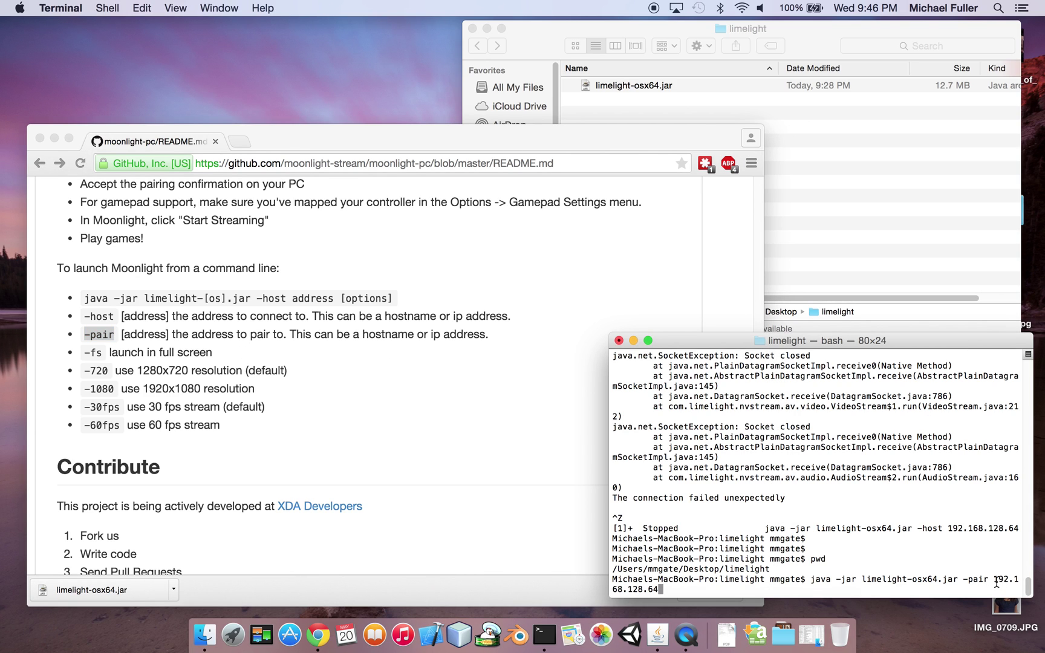
pyautogui.moveTo(992, 579); pyautogui.dragTo(658, 588)
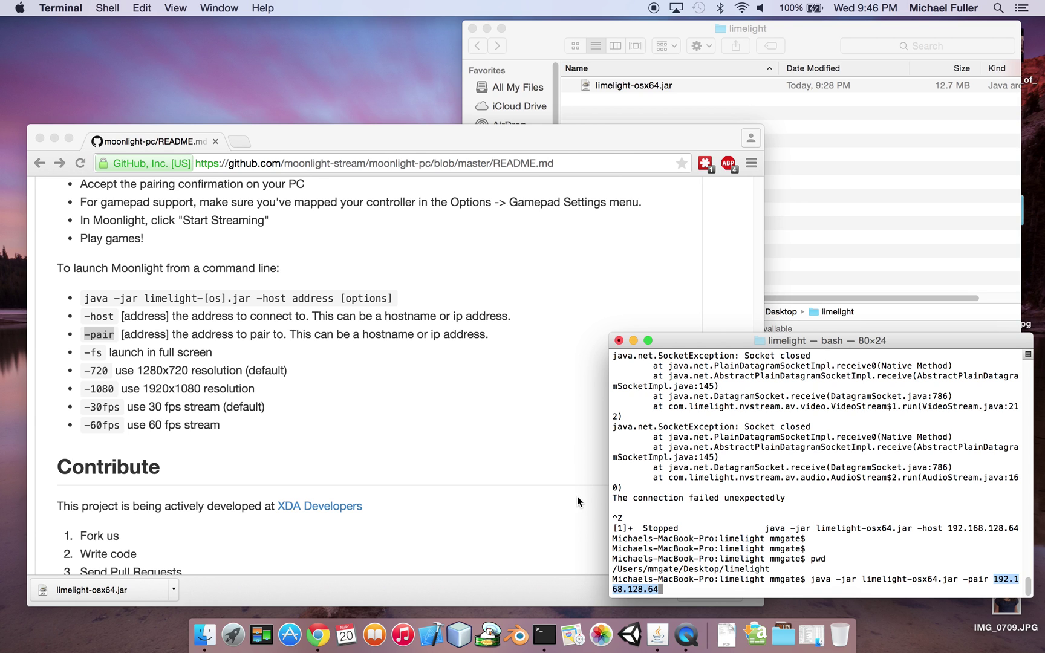
pyautogui.moveTo(608, 487); pyautogui.dragTo(488, 488)
pyautogui.moveTo(871, 578); pyautogui.dragTo(943, 578)
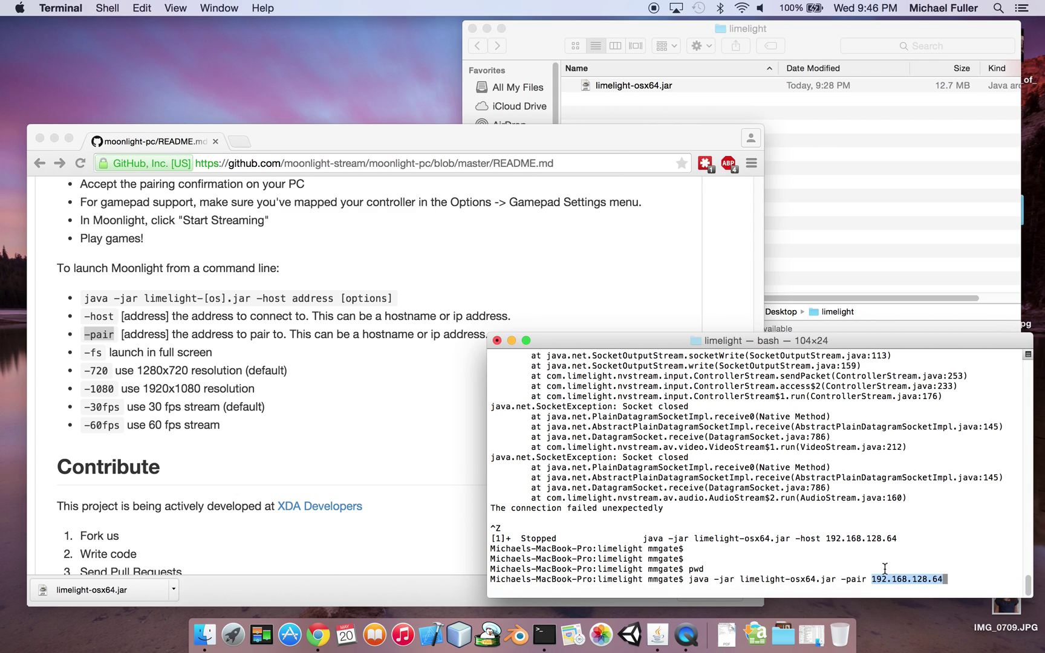
pyautogui.click(942, 578)
# Step: Scroll back through the Terminal output to review the earlier pairing attempt
pyautogui.scroll(15, 713, 545)
pyautogui.scroll(15, 713, 546)
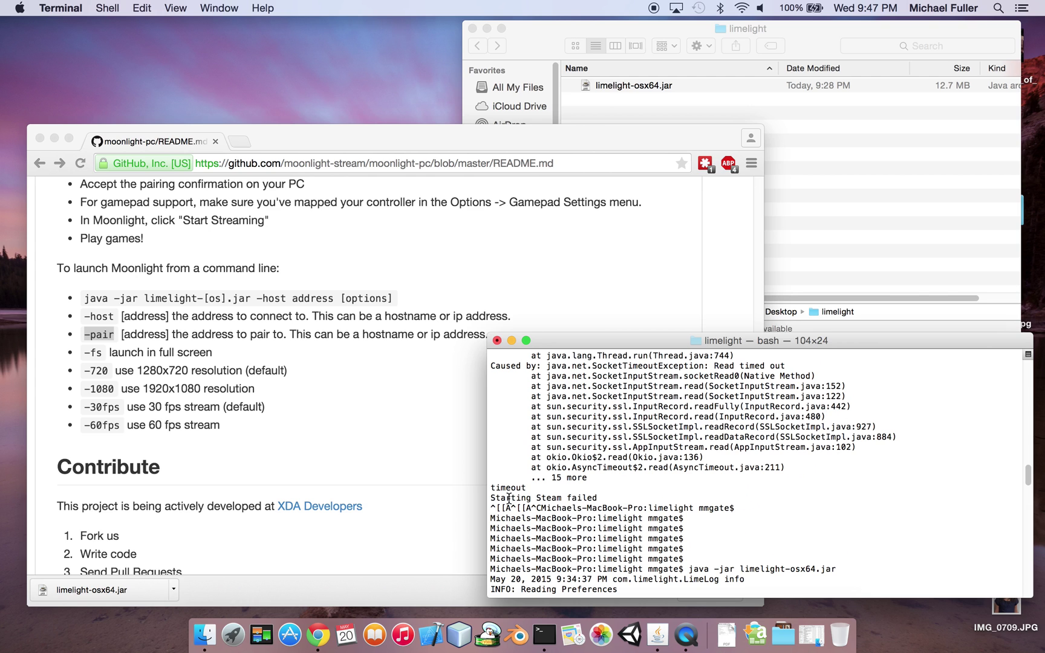
pyautogui.scroll(-2, 554, 505)
pyautogui.scroll(8, 556, 504)
pyautogui.scroll(12, 555, 503)
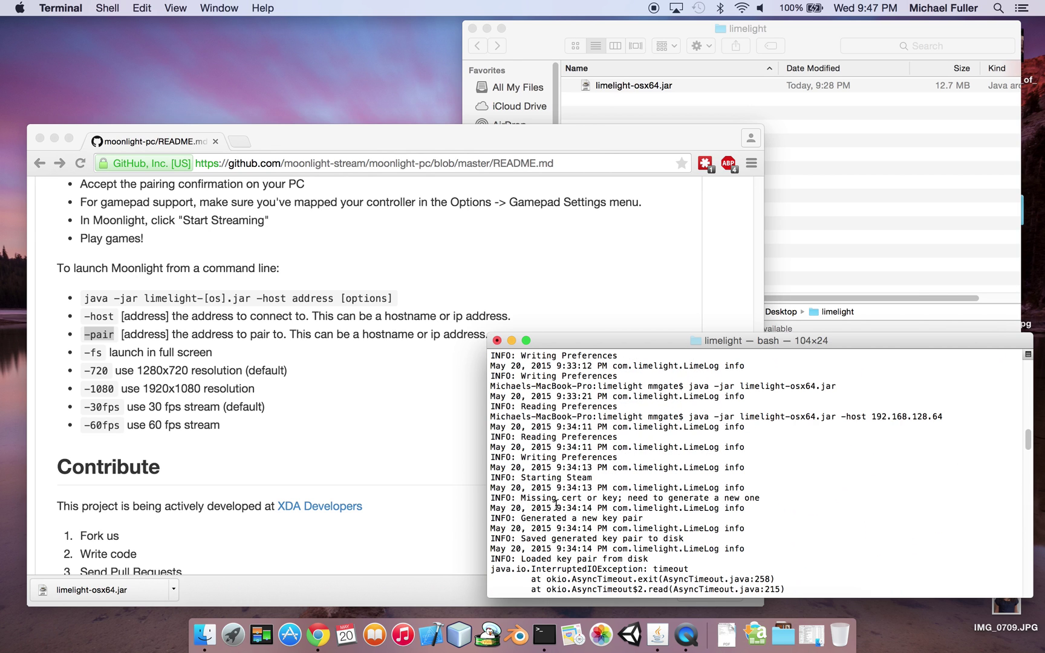
pyautogui.scroll(-6, 568, 537)
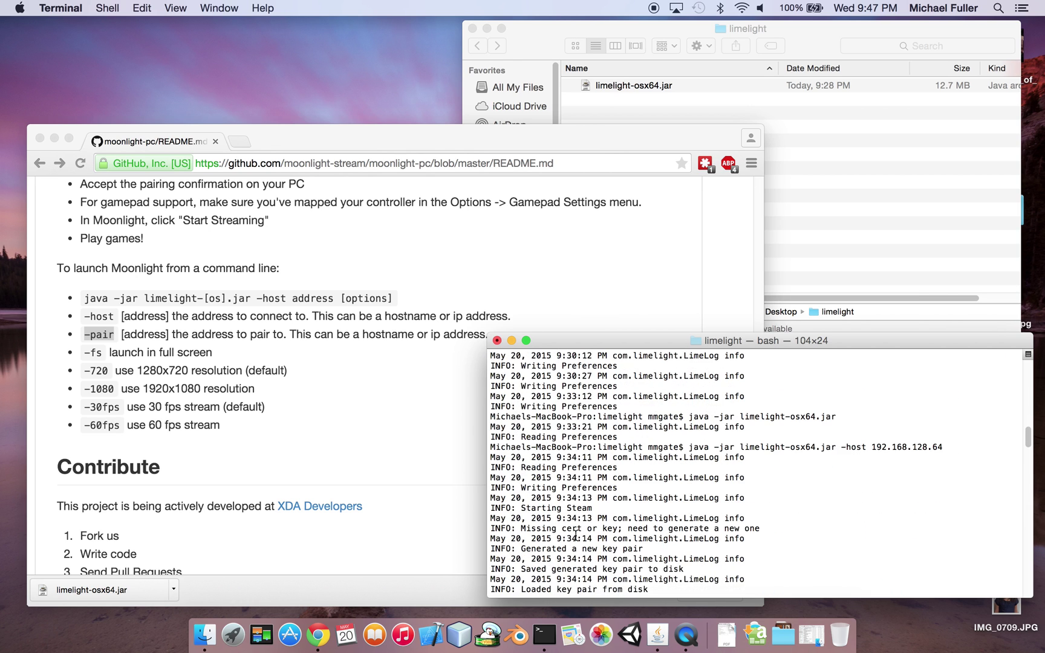
pyautogui.scroll(10, 562, 526)
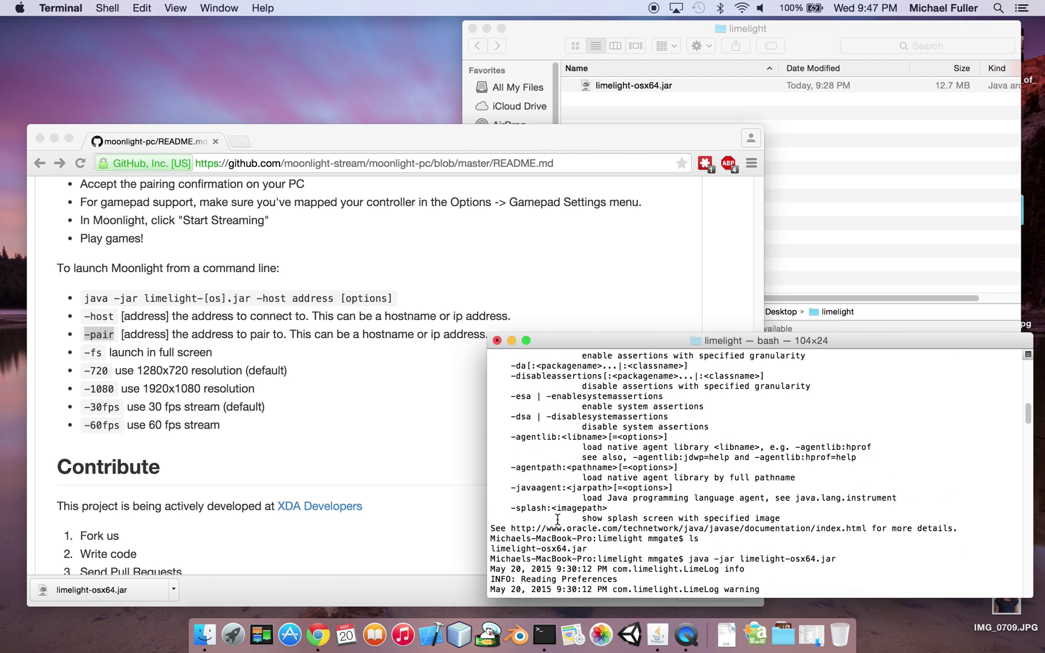
pyautogui.scroll(-1, 861, 467)
# Step: Change the command's -pair to -host 192.168.128.64 and highlight the README's -host option
pyautogui.moveTo(1028, 417); pyautogui.dragTo(1028, 585)
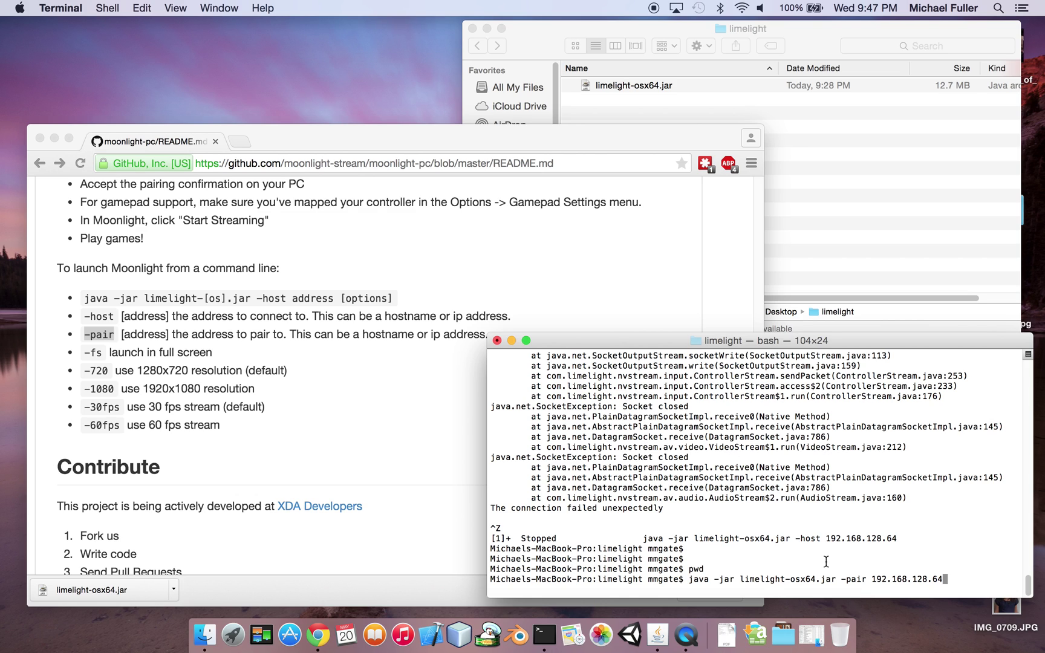
pyautogui.press('Down')
pyautogui.moveTo(83, 308); pyautogui.dragTo(170, 315)
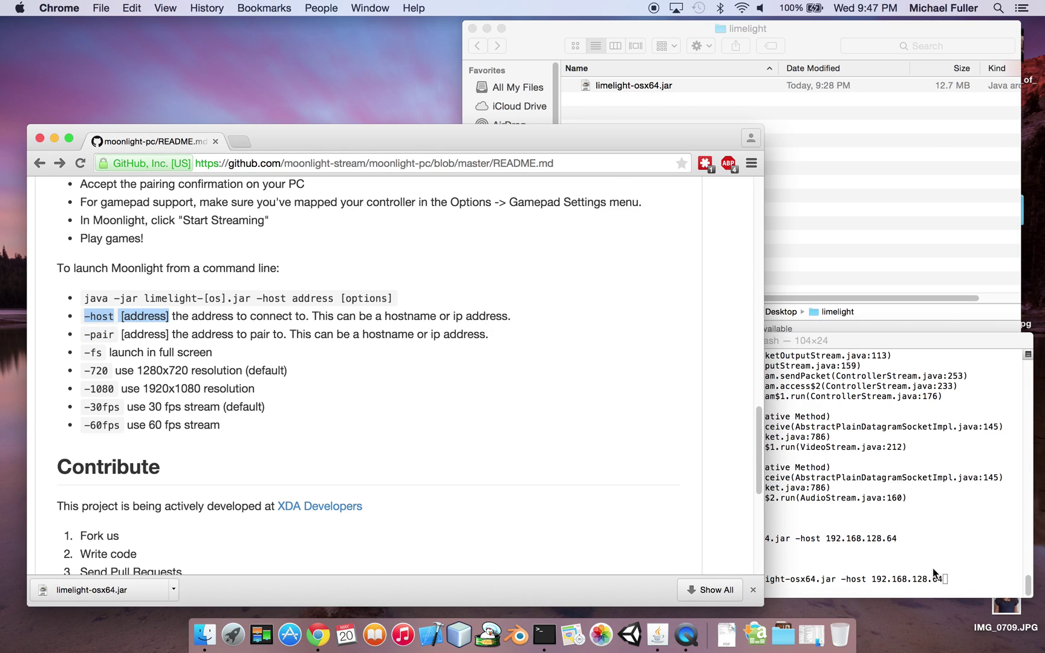
# Step: Check the README's -fs, -1080 and -720 options and append -720 -30fps to the host command
pyautogui.click(125, 368)
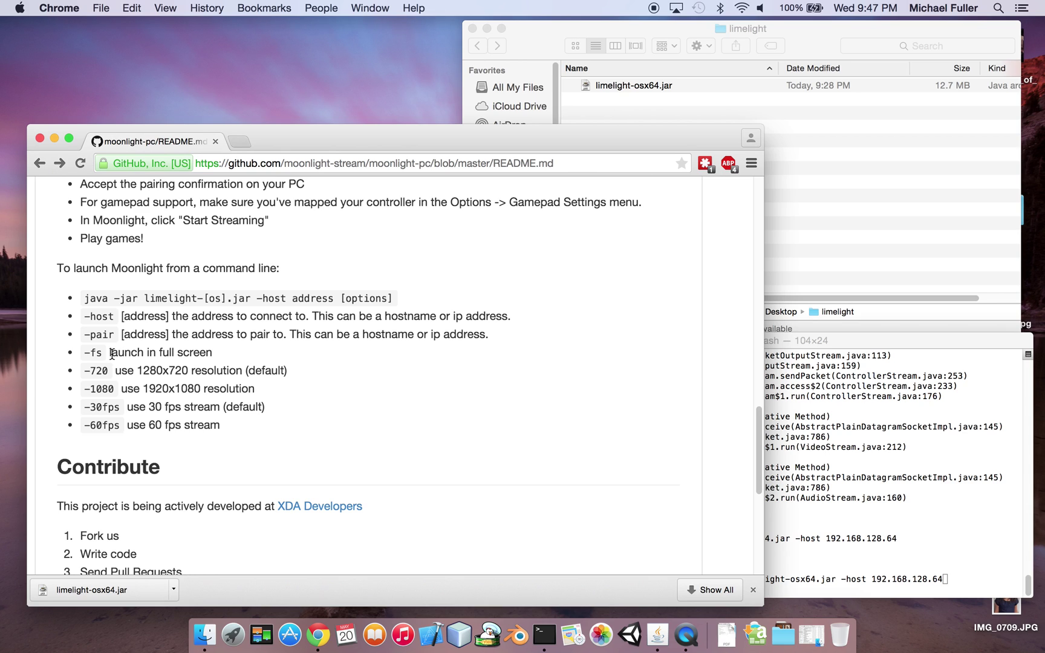
pyautogui.moveTo(85, 356); pyautogui.dragTo(109, 356)
pyautogui.moveTo(87, 390); pyautogui.dragTo(107, 393)
pyautogui.click(101, 389)
pyautogui.moveTo(87, 371); pyautogui.dragTo(117, 408)
pyautogui.click(116, 408)
pyautogui.moveTo(86, 391); pyautogui.dragTo(118, 393)
pyautogui.moveTo(84, 370); pyautogui.dragTo(105, 370)
pyautogui.click(970, 568)
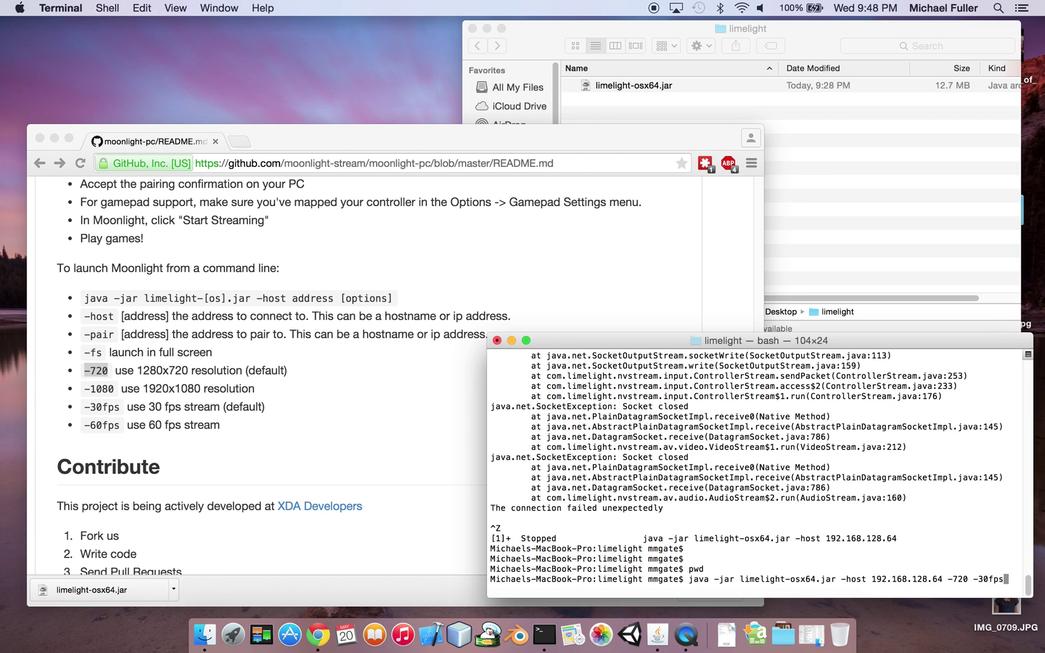
# Step: Run the -host command, then launch Broken Age from Big Picture's Library
pyautogui.press('Return')
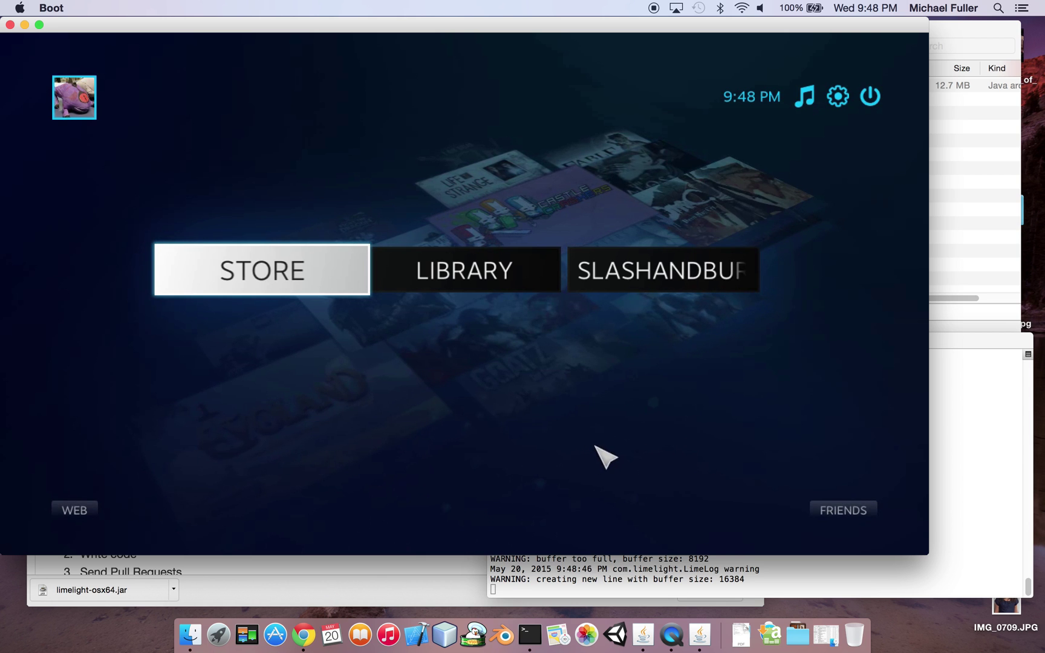
pyautogui.click(478, 289)
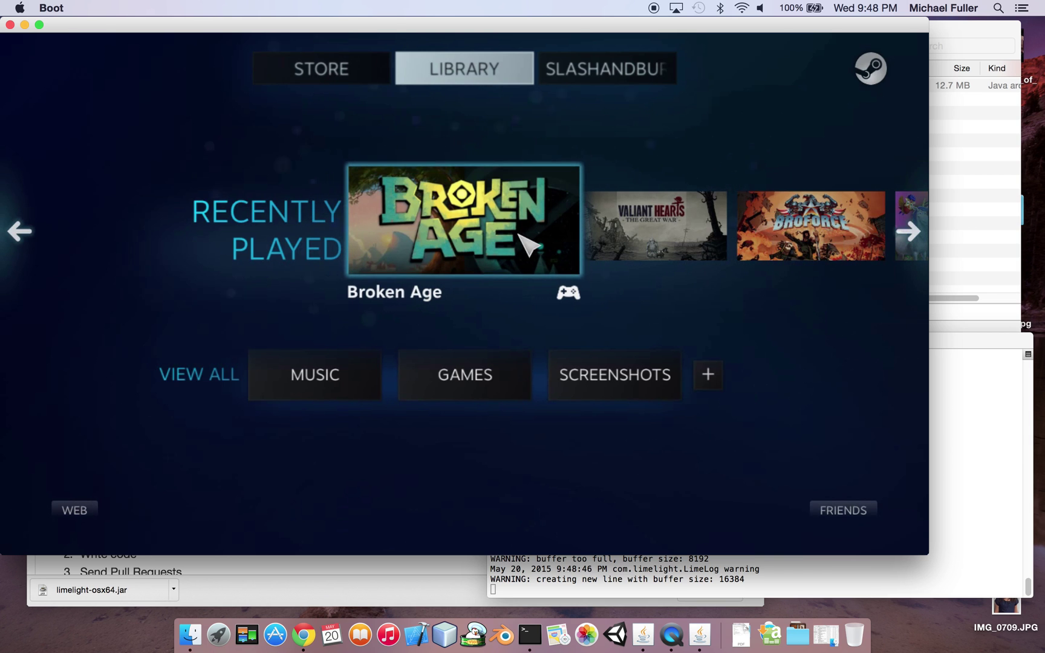
pyautogui.click(491, 231)
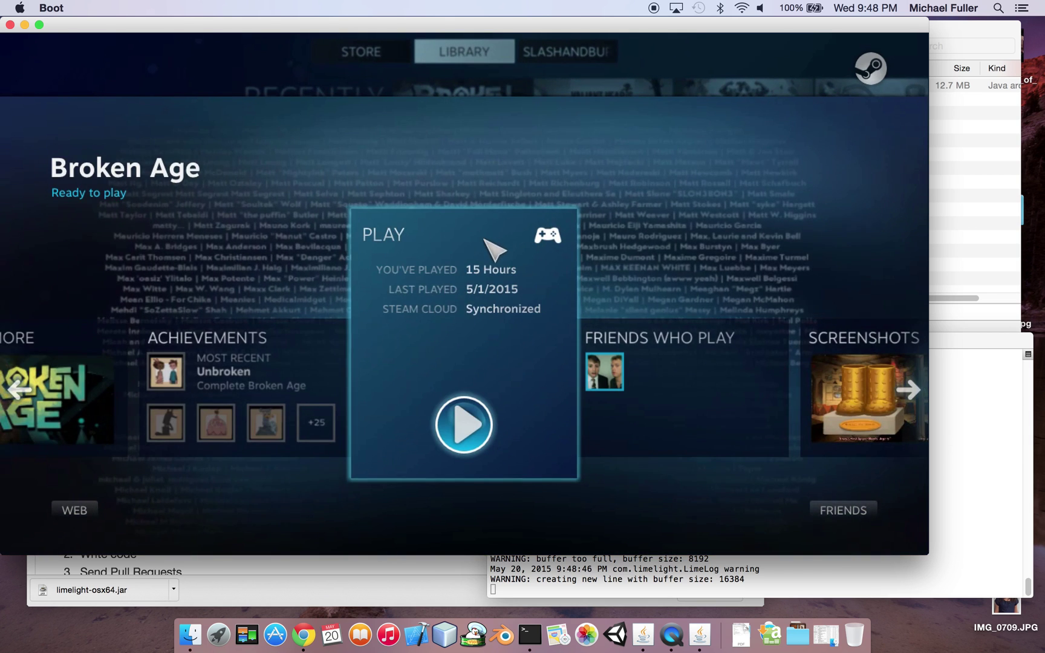
pyautogui.click(461, 411)
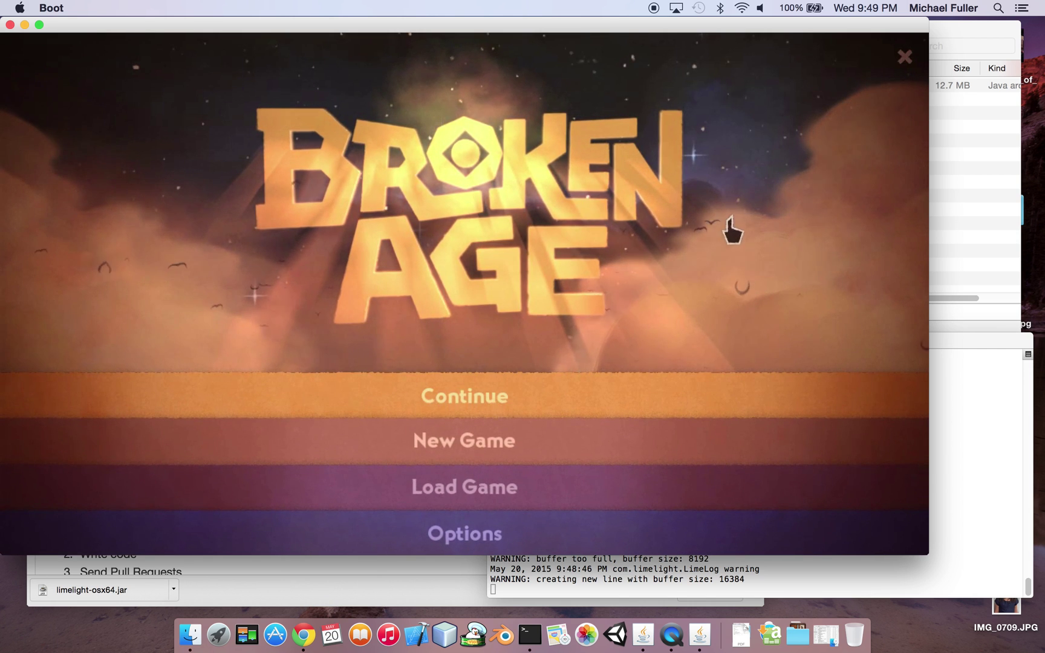
# Step: Exit Broken Age with its close button and Yes, then back out to Big Picture's home screen
pyautogui.click(905, 56)
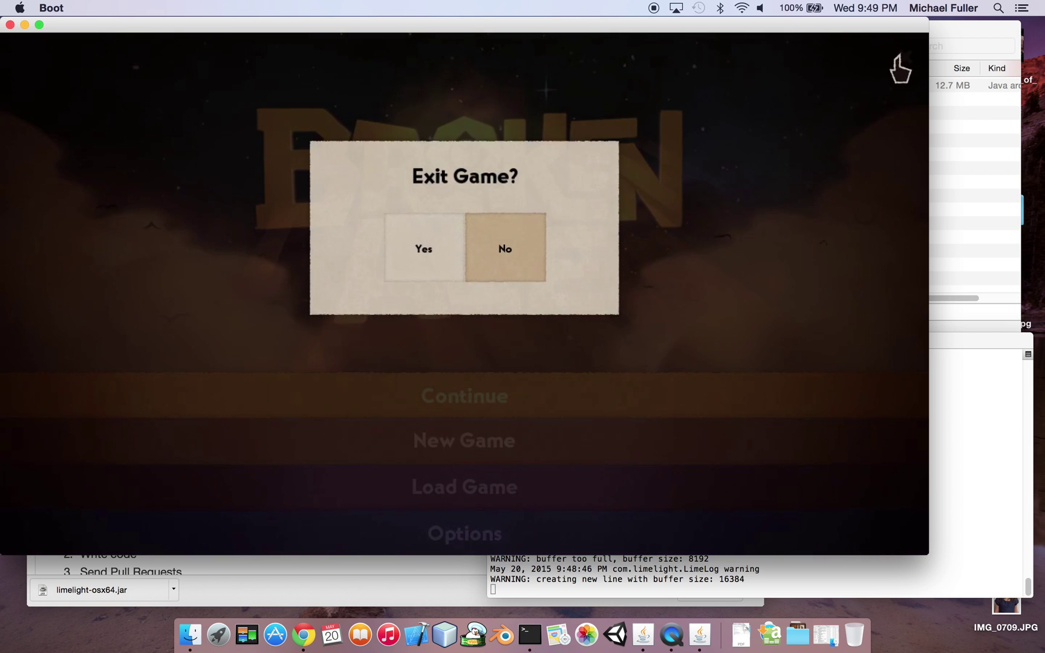
pyautogui.click(411, 285)
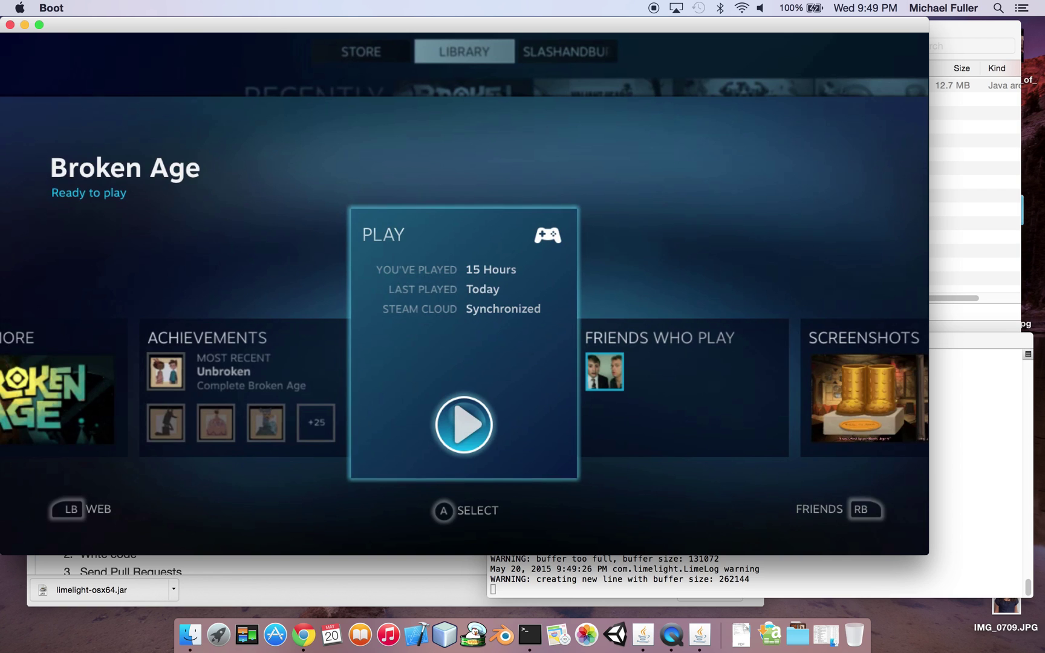
pyautogui.moveTo(11, 333)
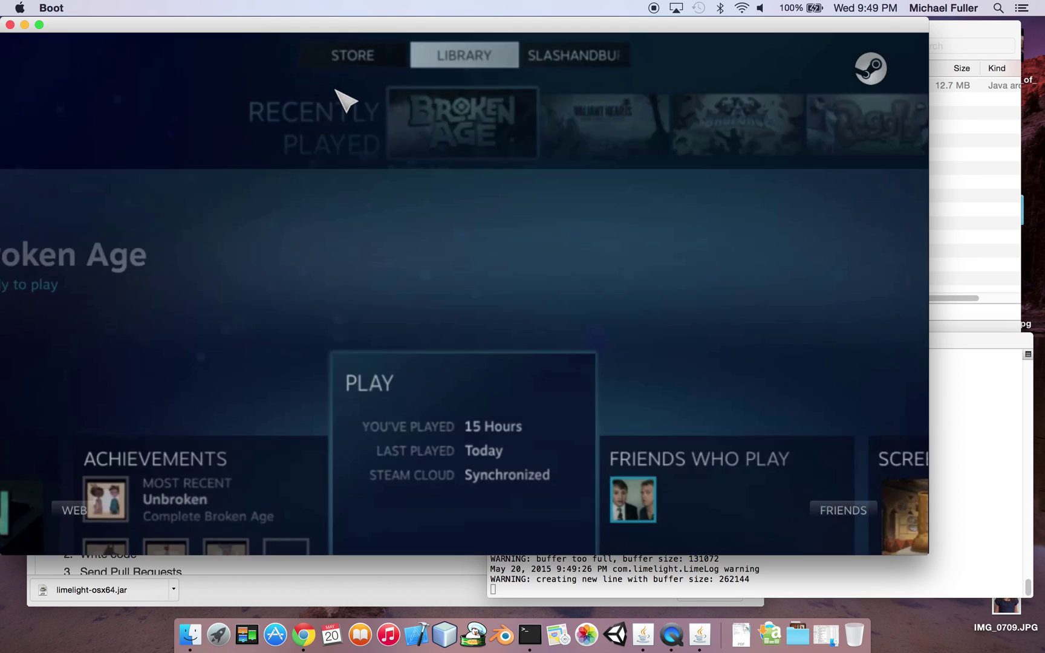
pyautogui.click(336, 89)
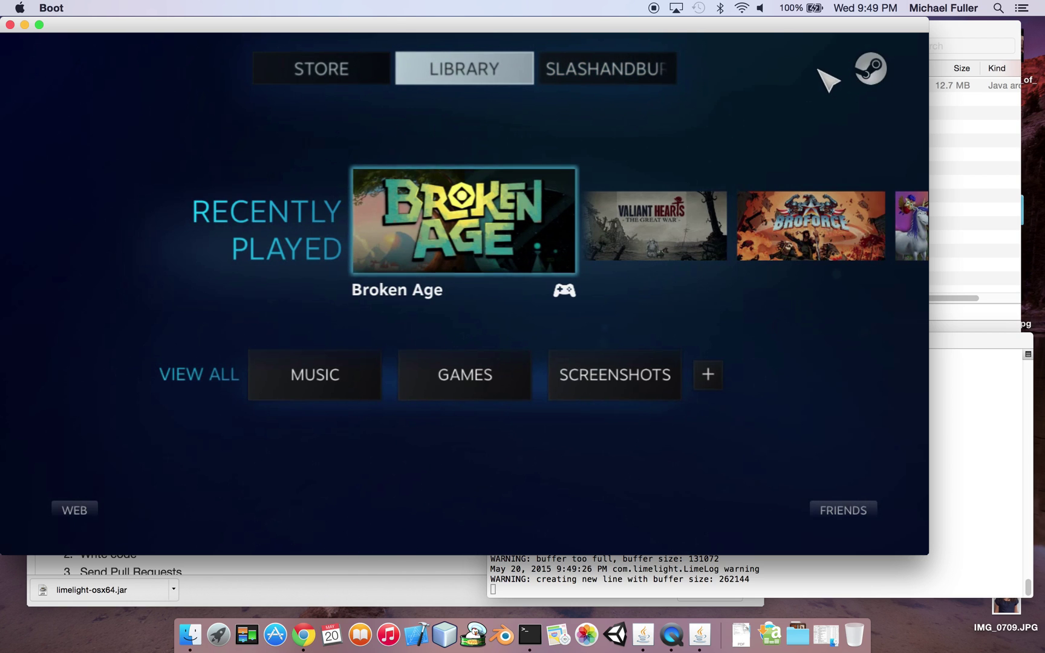
pyautogui.press('Return')
pyautogui.press('Escape')
pyautogui.press('Escape')
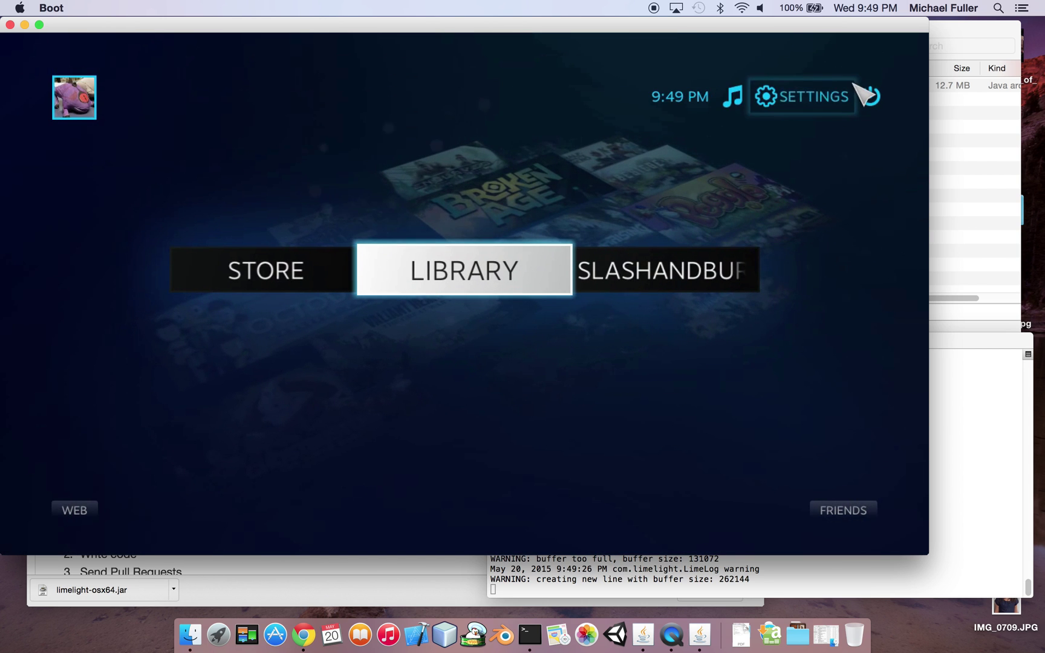
# Step: Choose Stop Streaming from Big Picture's power menu to close the Moonlight window
pyautogui.click(866, 97)
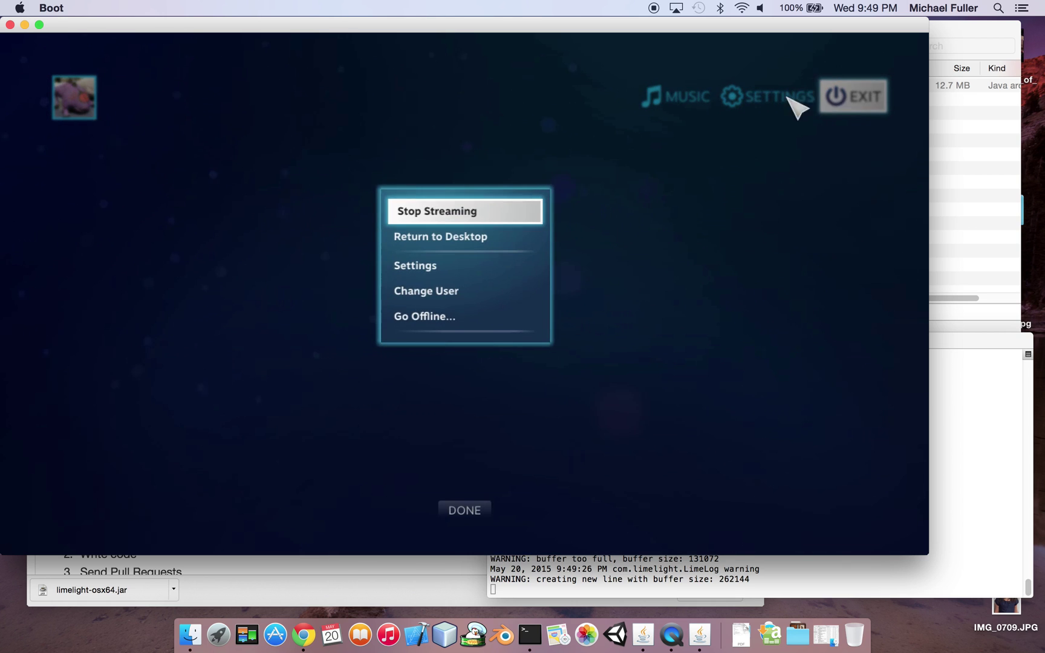
pyautogui.click(466, 210)
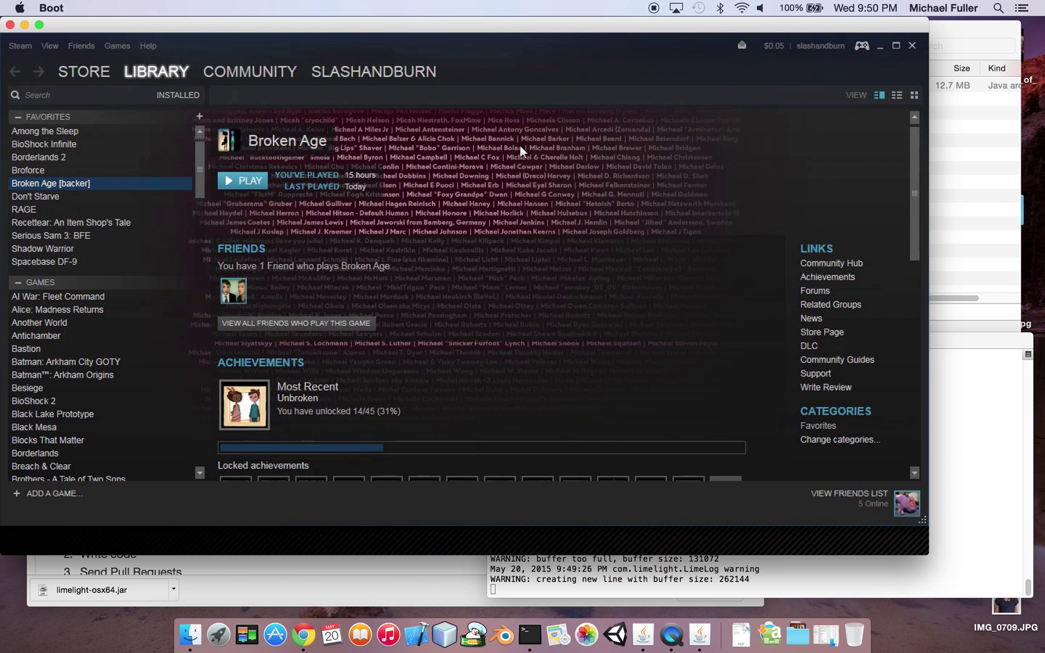
pyautogui.moveTo(413, 71)
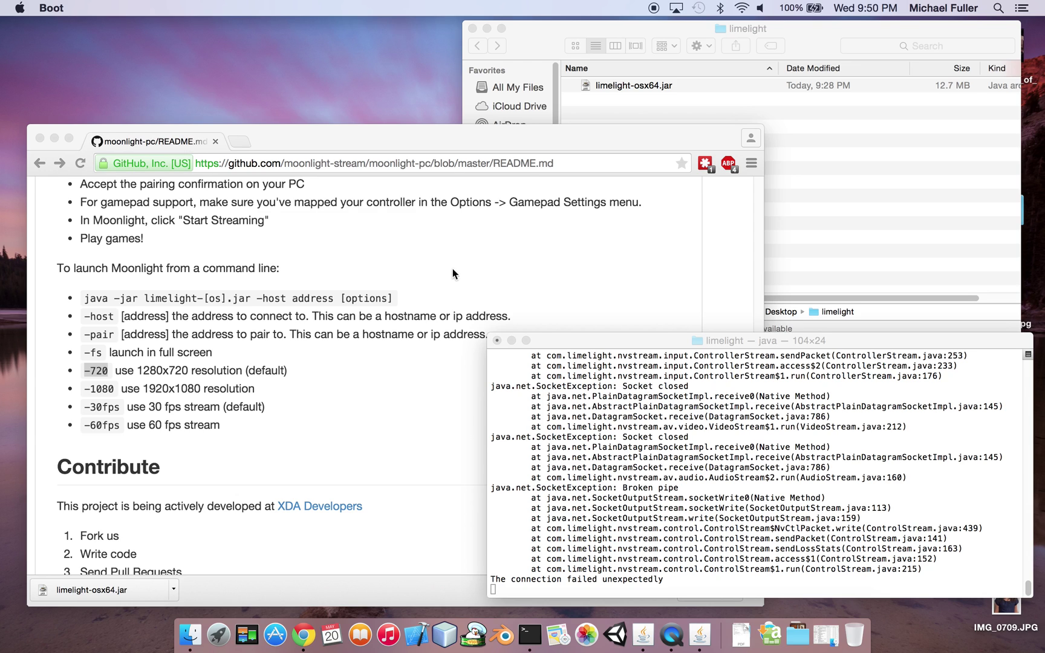
# Step: End the running limelight-osx64.jar client and return to a fresh bash prompt in the limelight folder
pyautogui.click(586, 380)
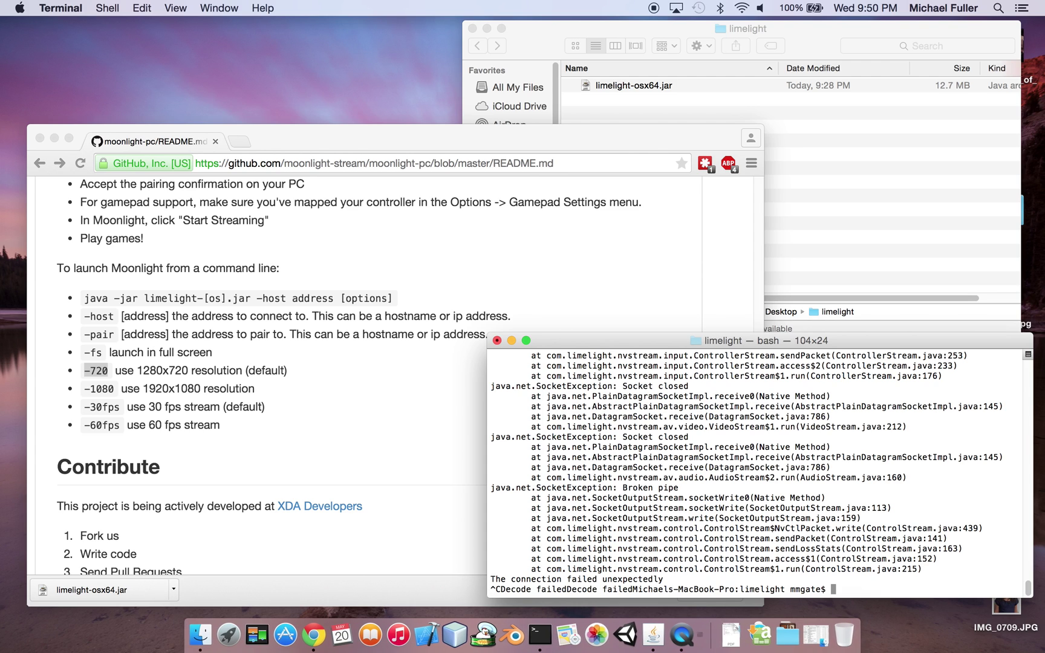
pyautogui.press('Return')
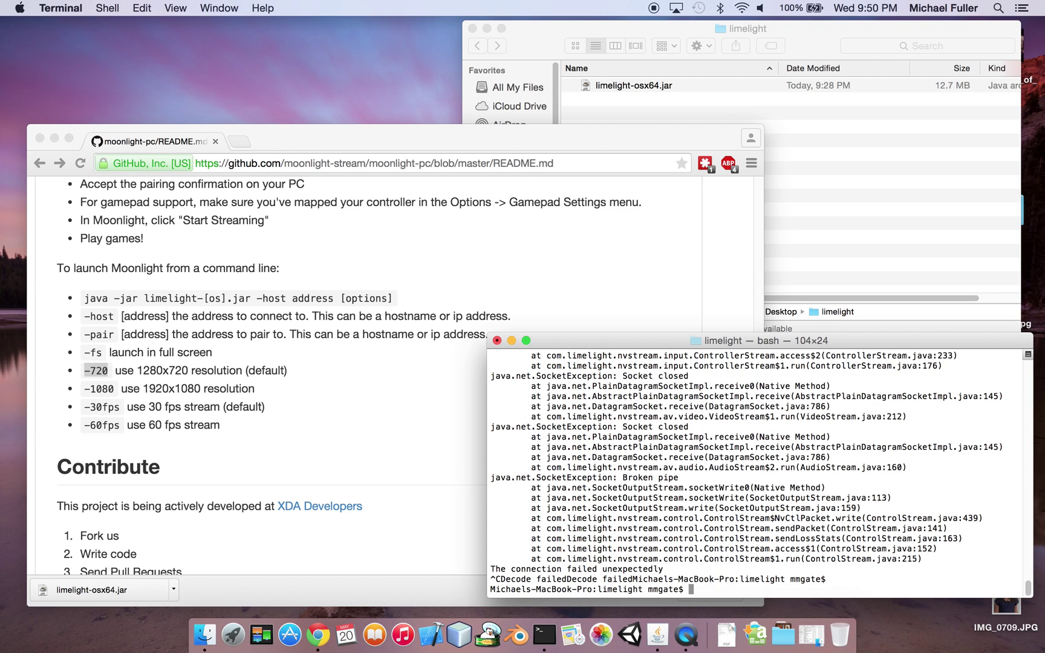